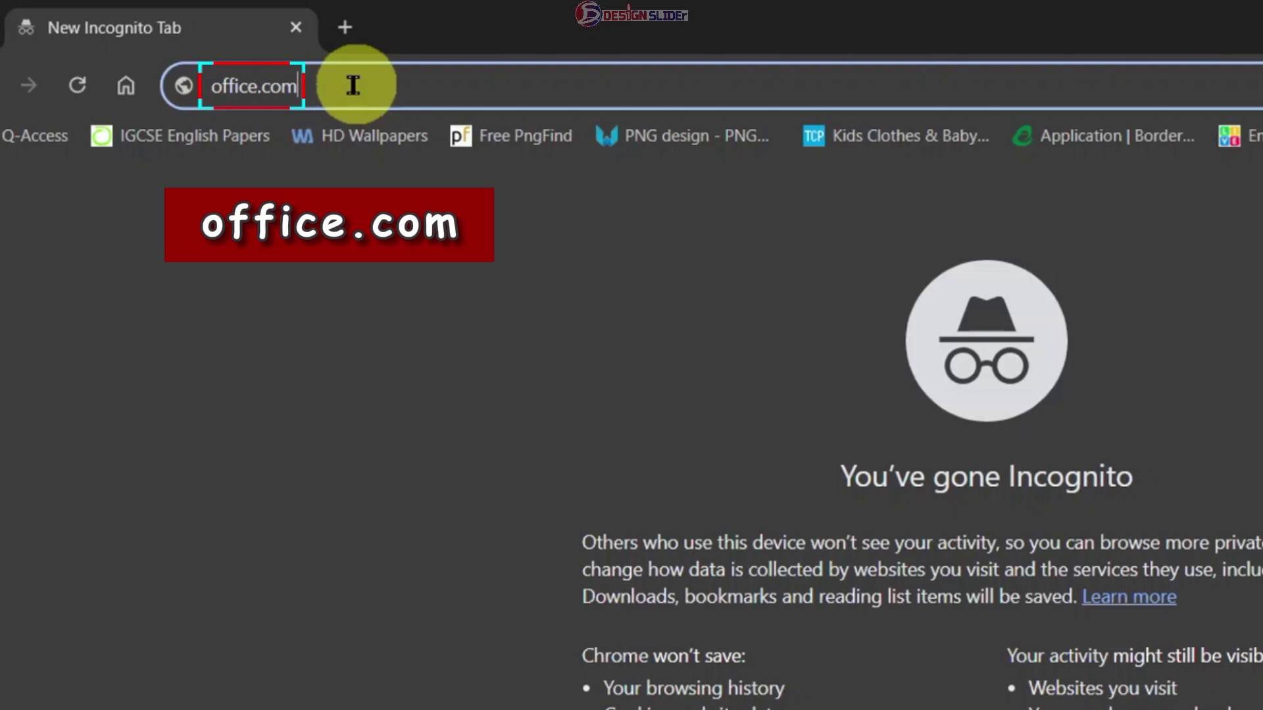
# - Load office.com in Chrome to reach the Microsoft 365 welcome page
pyautogui.press('Return')
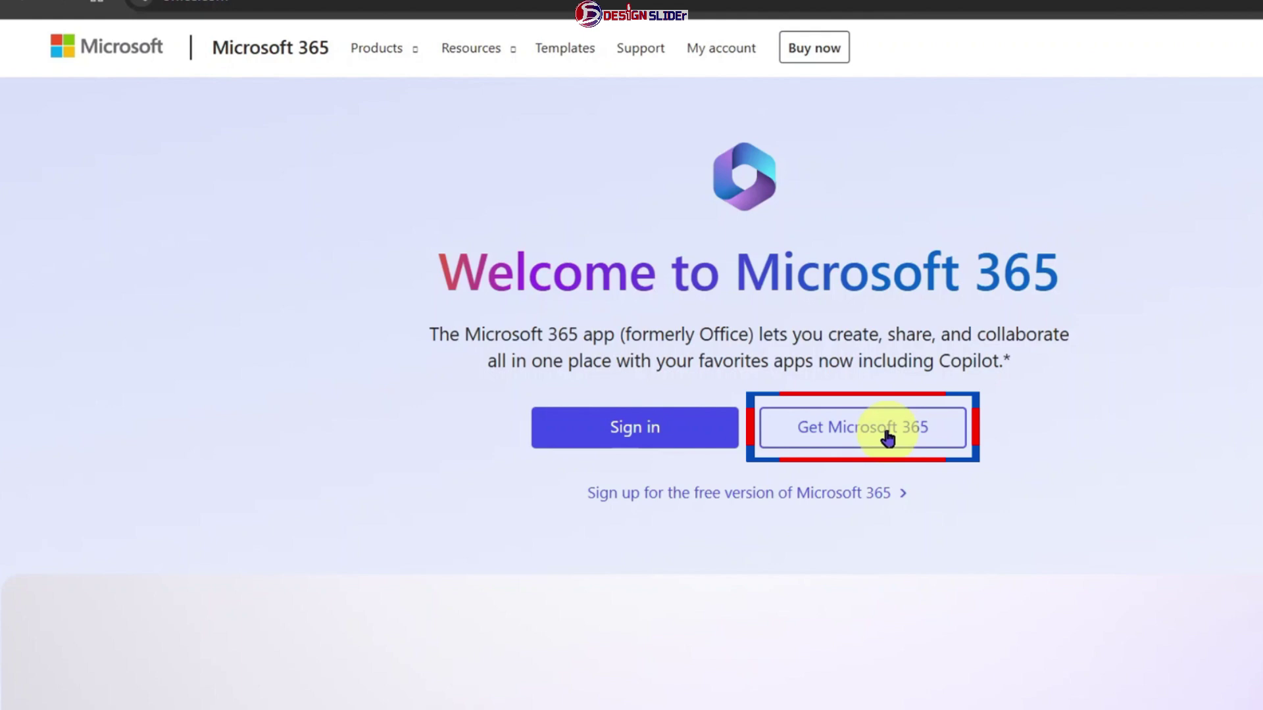
# - Start creating a new Microsoft account and submit a Gmail address for it
pyautogui.click(599, 437)
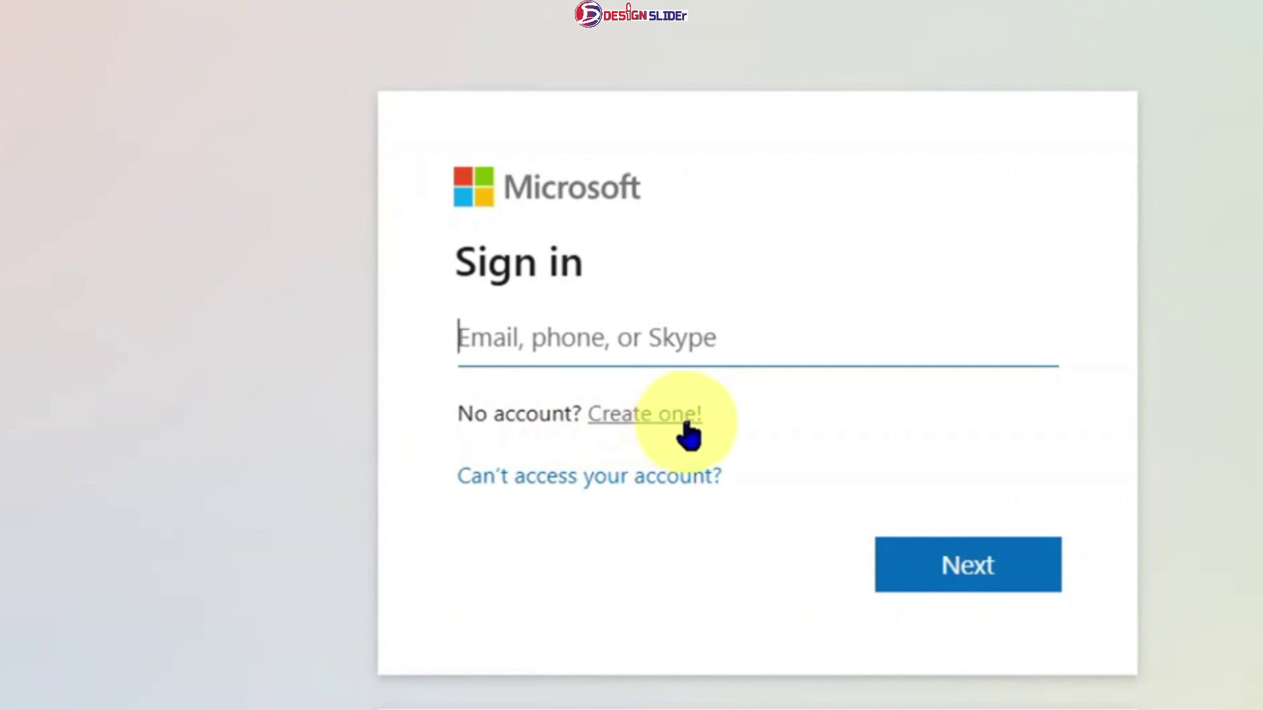
pyautogui.click(648, 424)
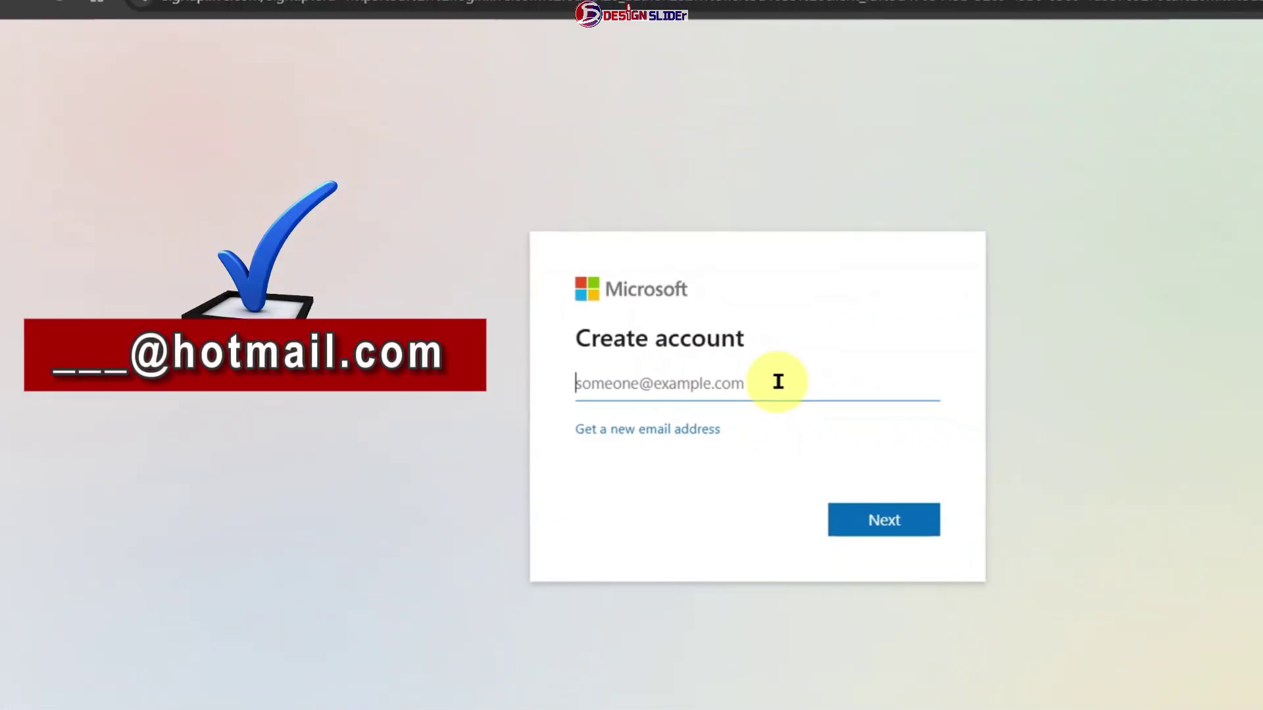
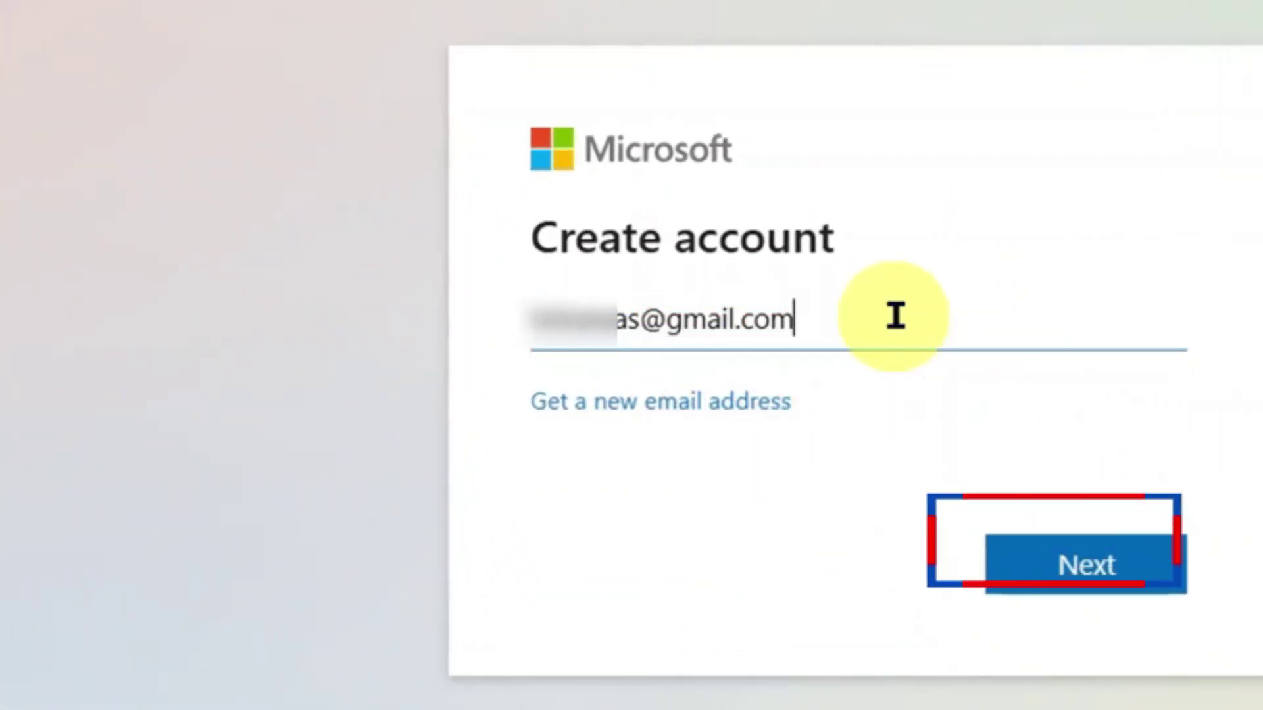
pyautogui.press('Return')
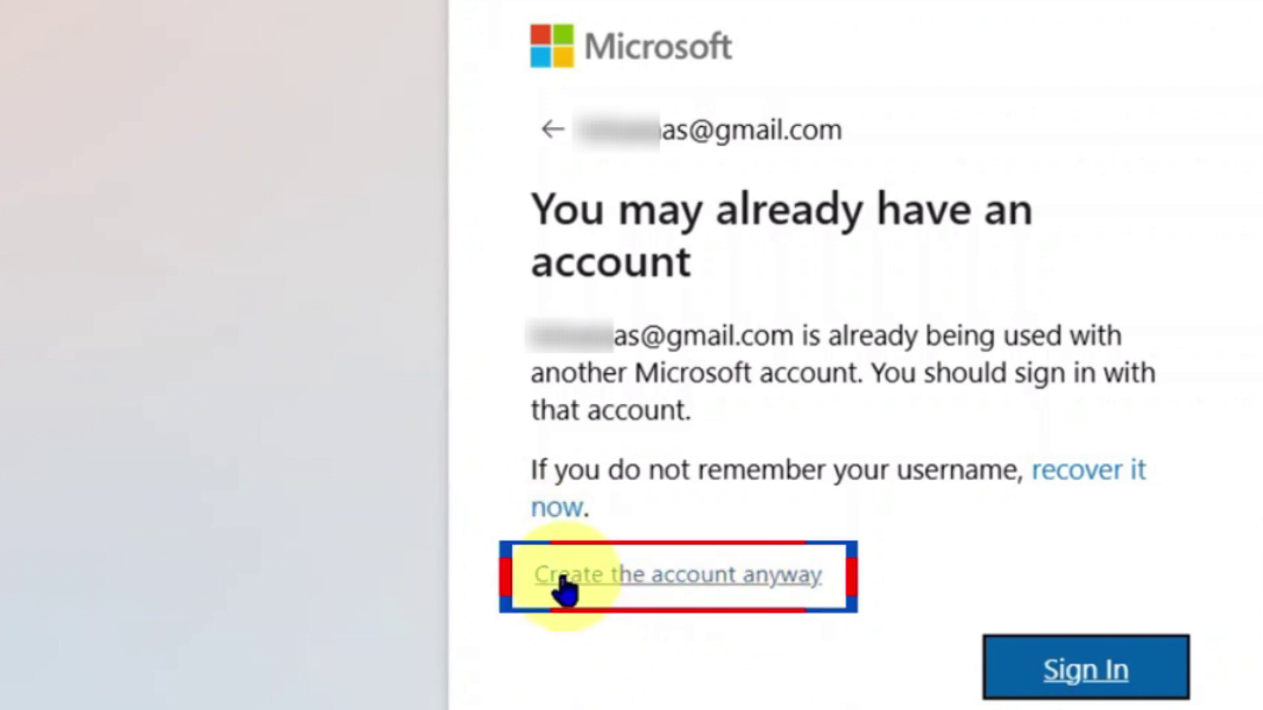
# - Create the account anyway, set its password and enter the emailed verification code
pyautogui.click(803, 592)
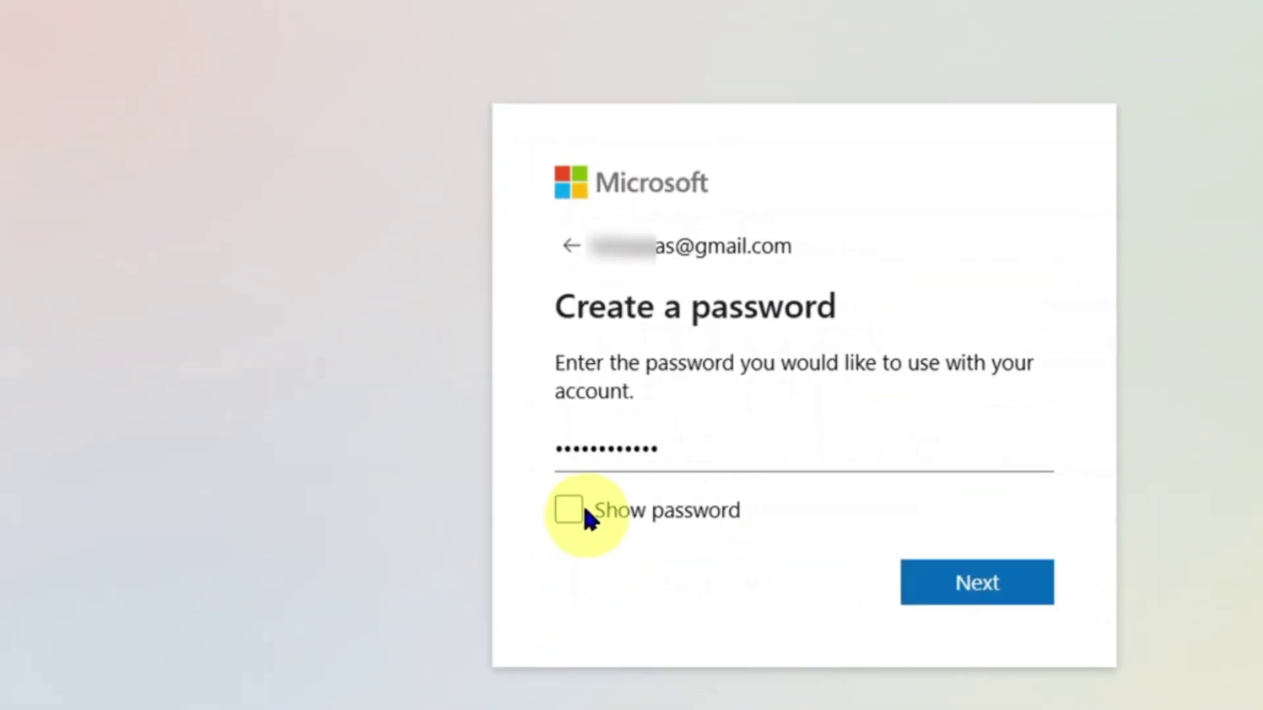
pyautogui.click(996, 589)
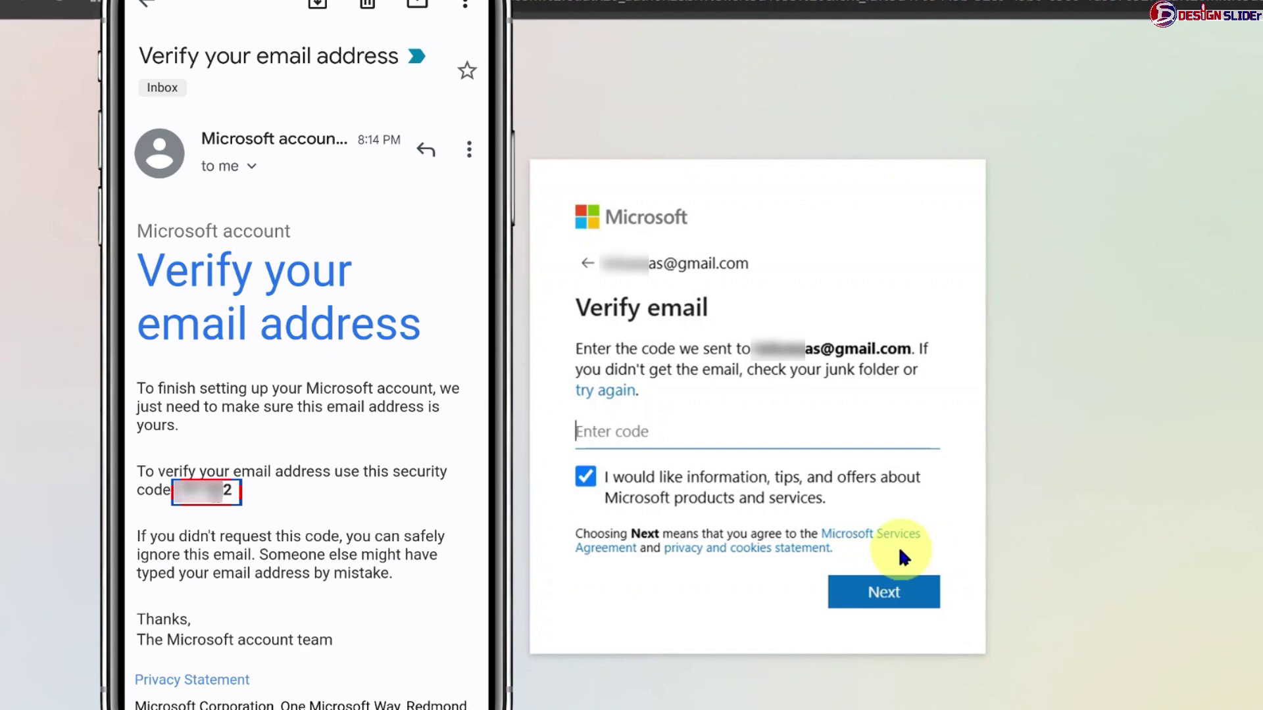
pyautogui.click(809, 434)
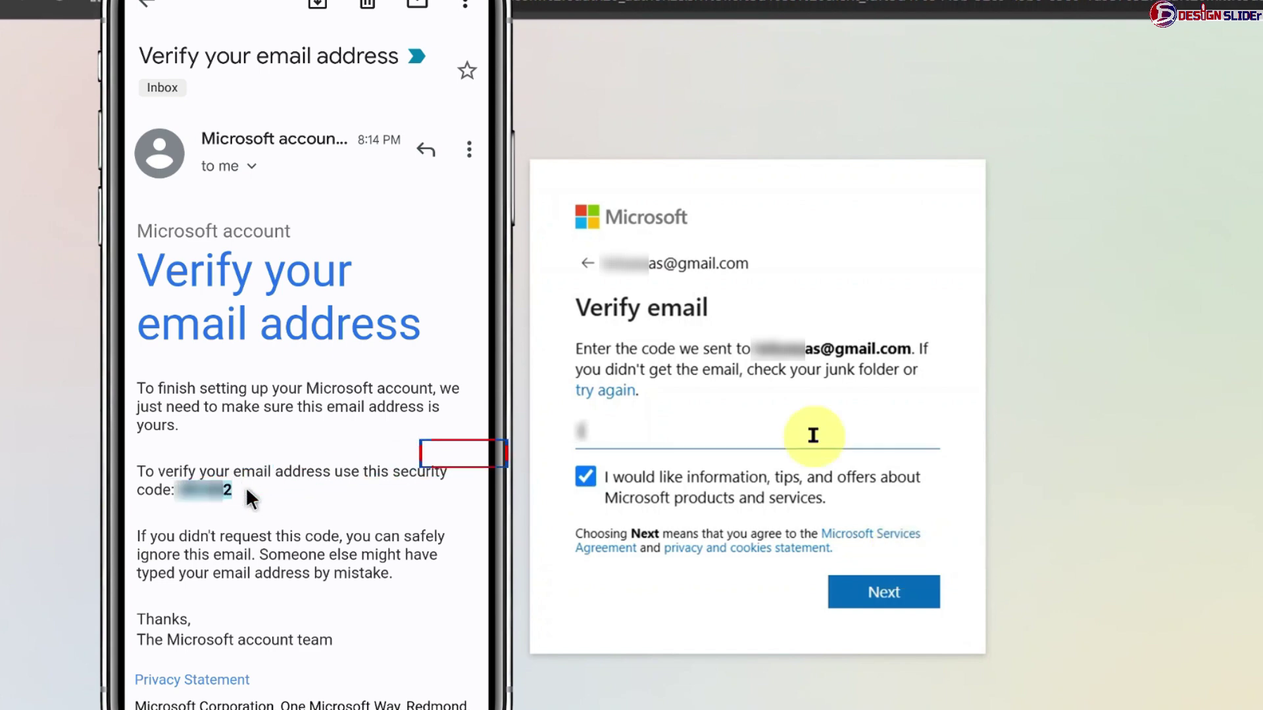
pyautogui.hotkey('ctrl', 'v')
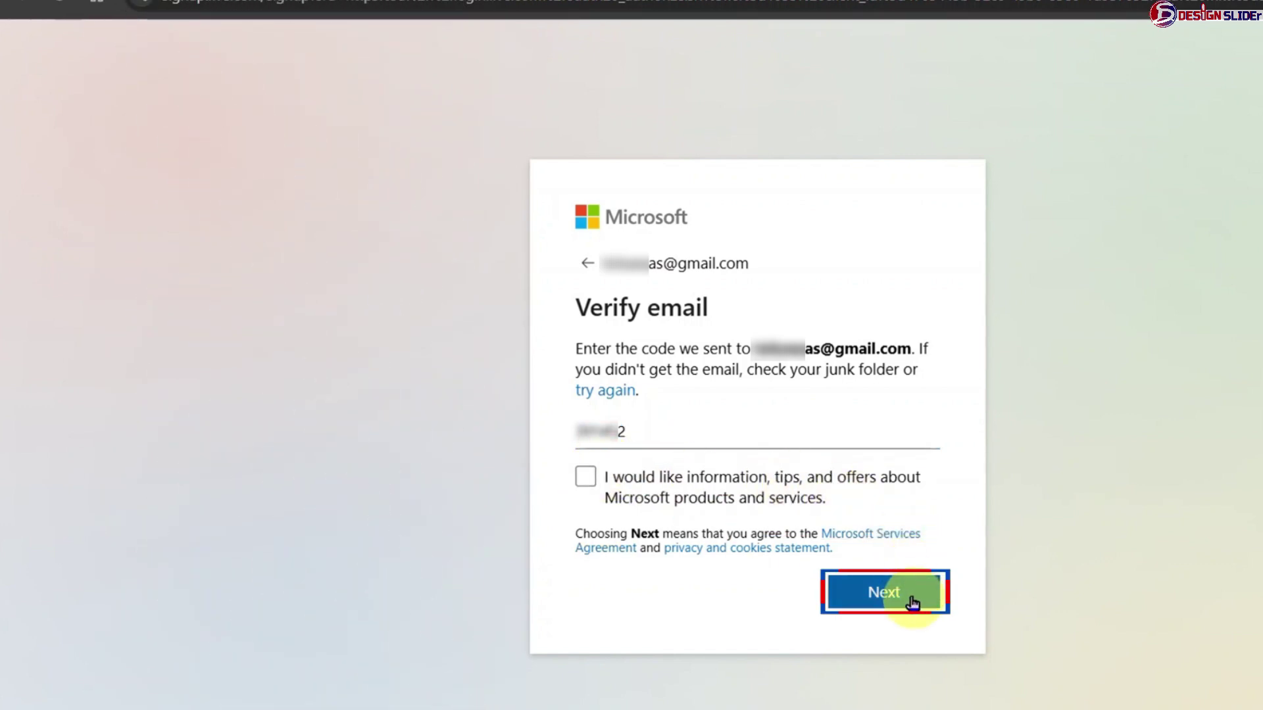
pyautogui.click(913, 592)
# - Enter the robot-check characters to finish signing up
pyautogui.click(649, 521)
pyautogui.write('YKW')
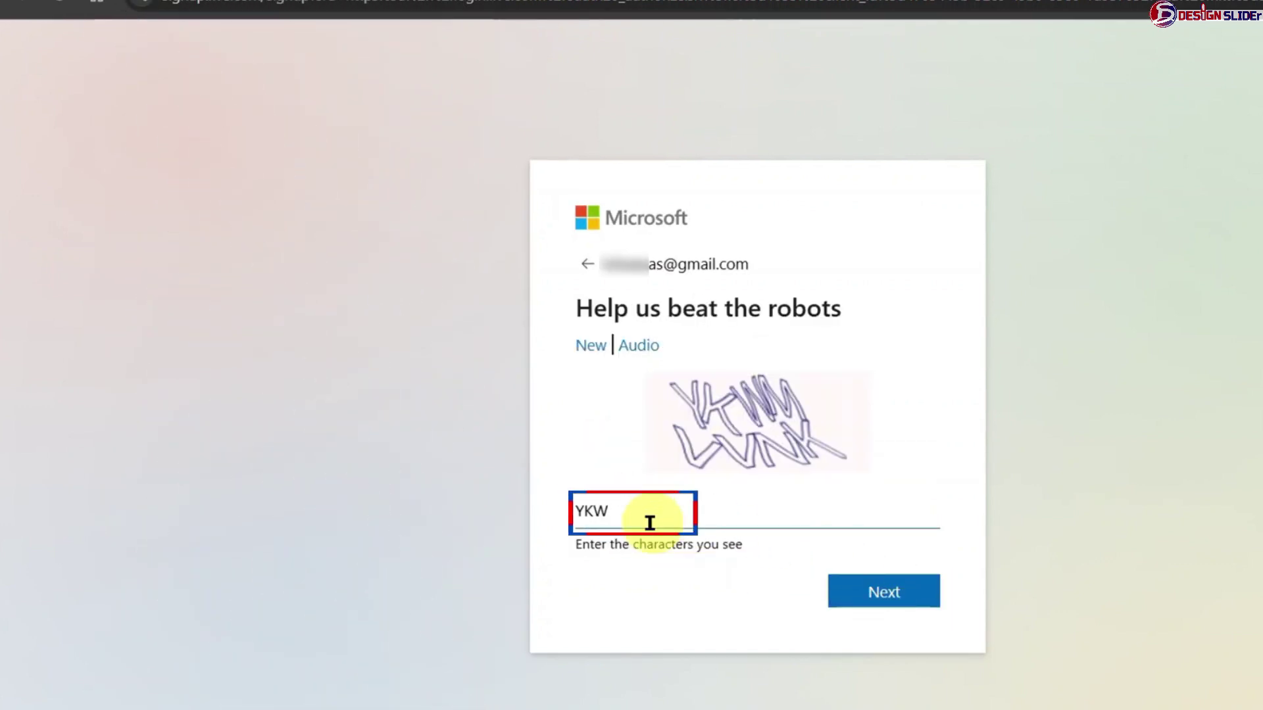
pyautogui.write('MVVNK')
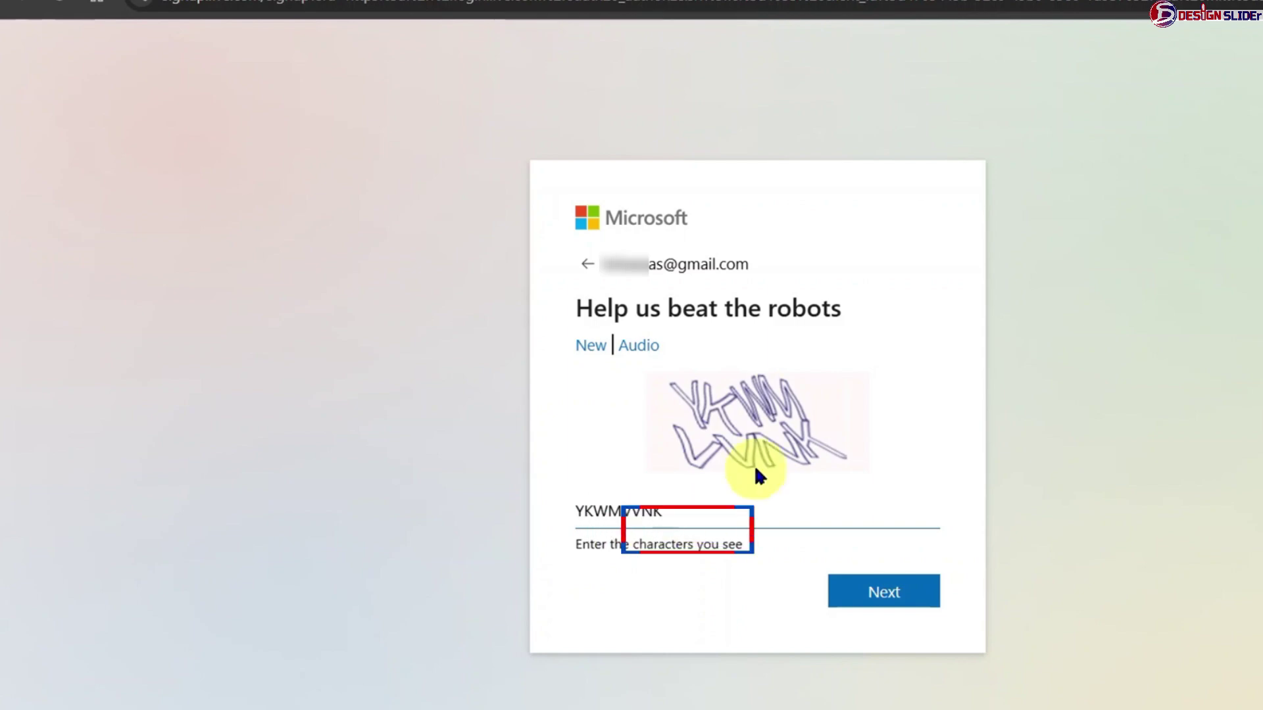
pyautogui.click(885, 589)
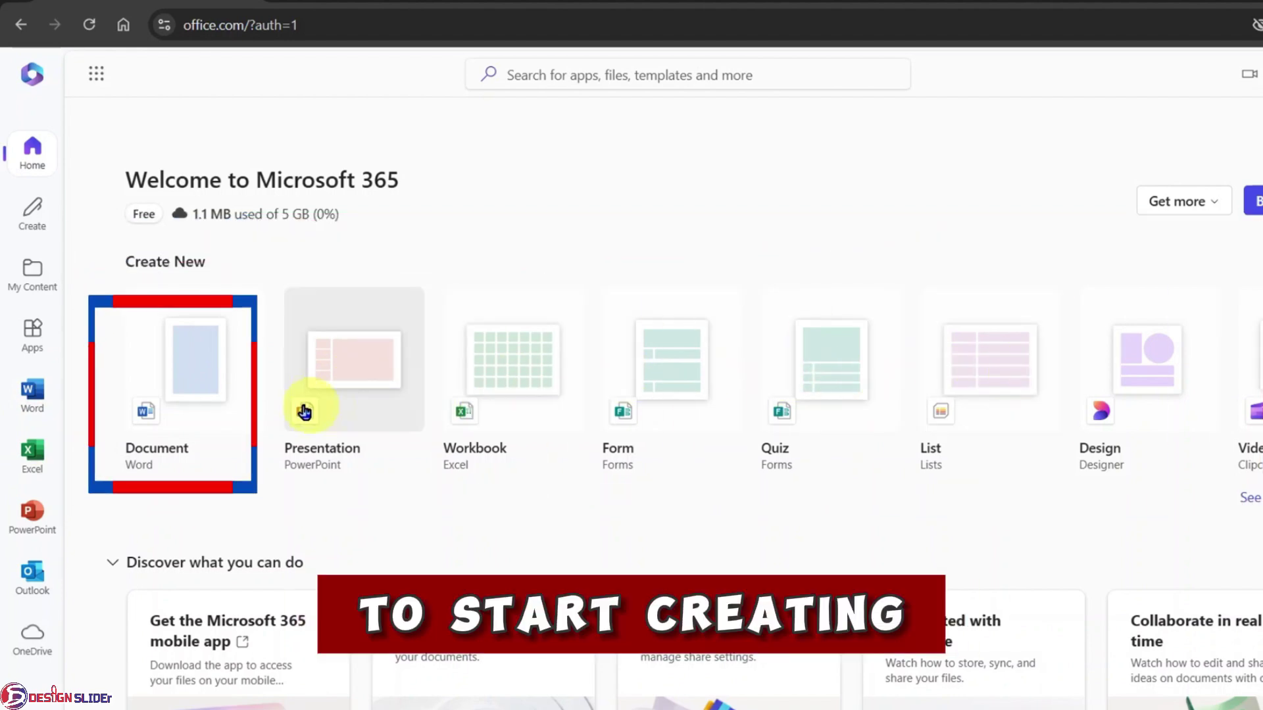
# - In a new blank document, write 'ABC' and the subscribe sentence, all at font size 26
pyautogui.click(179, 369)
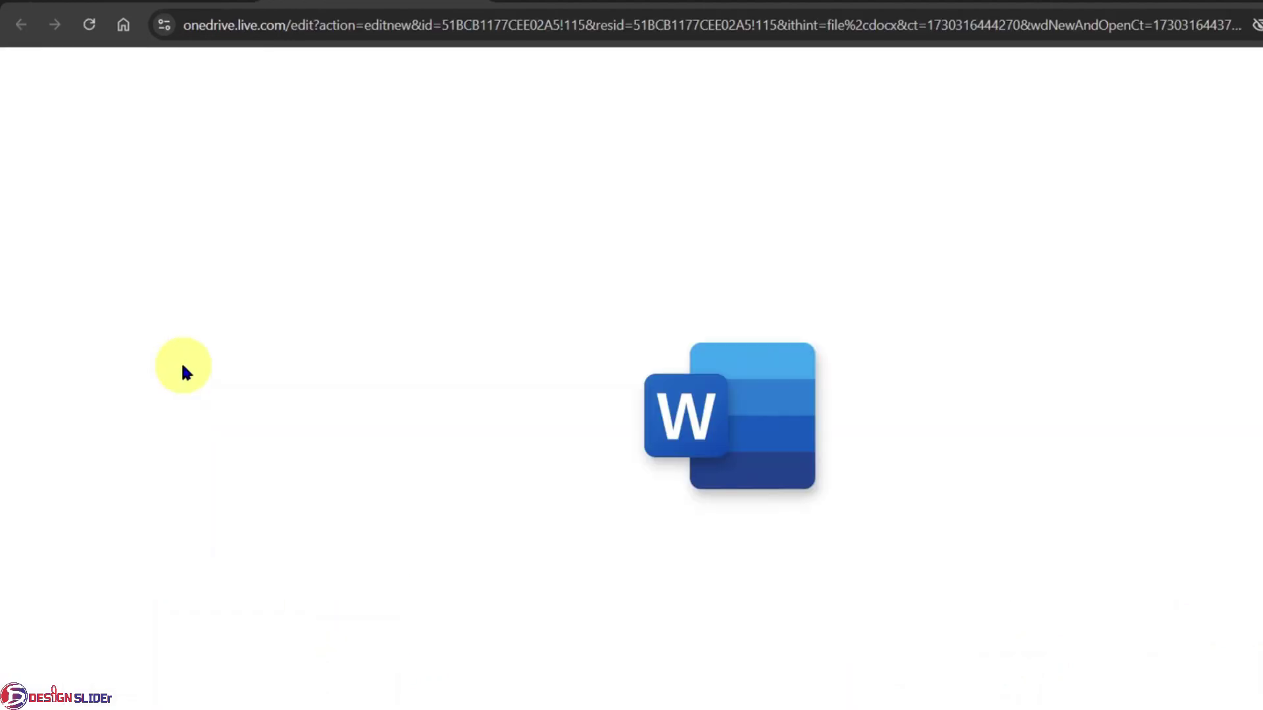
pyautogui.write('ABC')
pyautogui.press('Return')
pyautogui.write('Will you SUBSCRIBE to Design Slider Tech?')
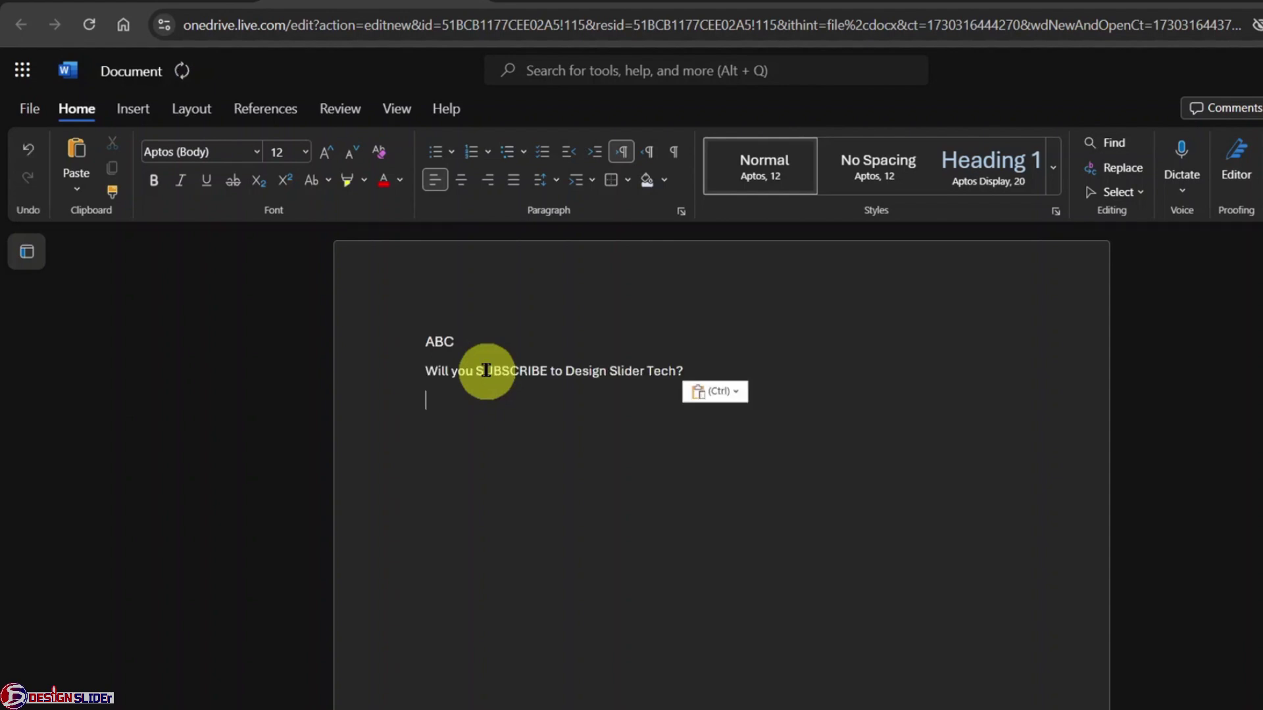
pyautogui.hotkey('ctrl', 'a')
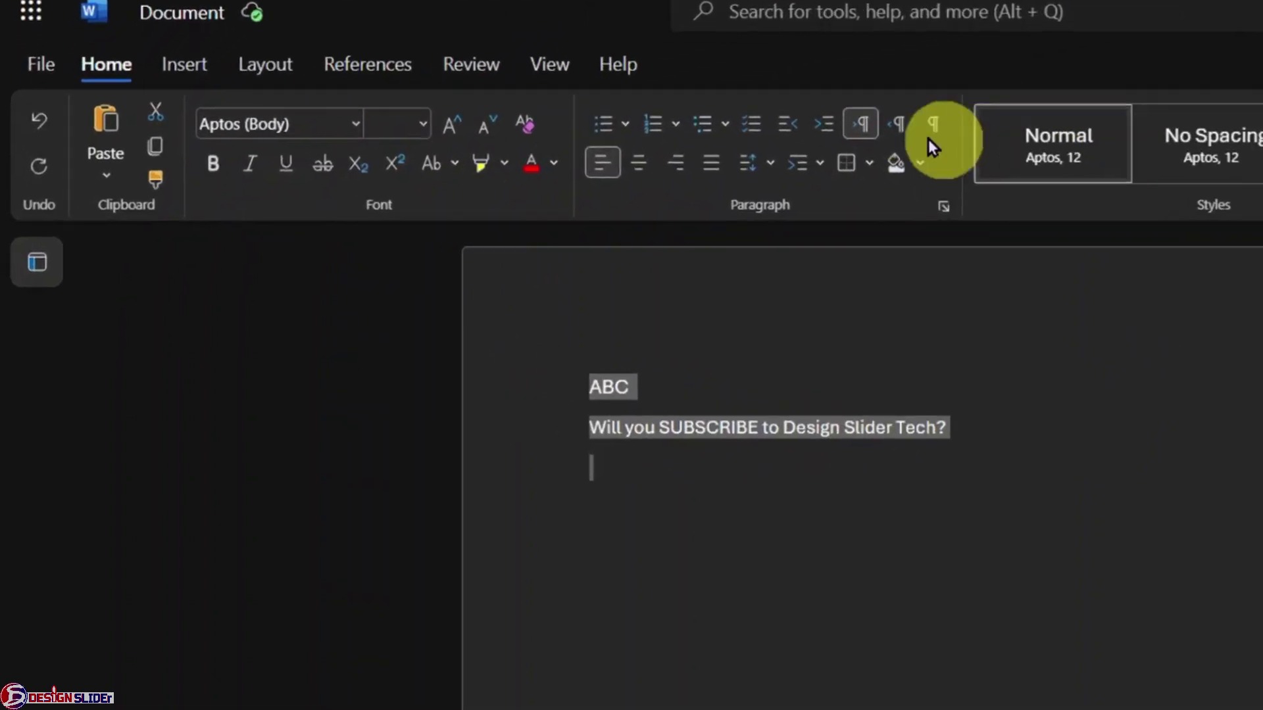
pyautogui.click(409, 113)
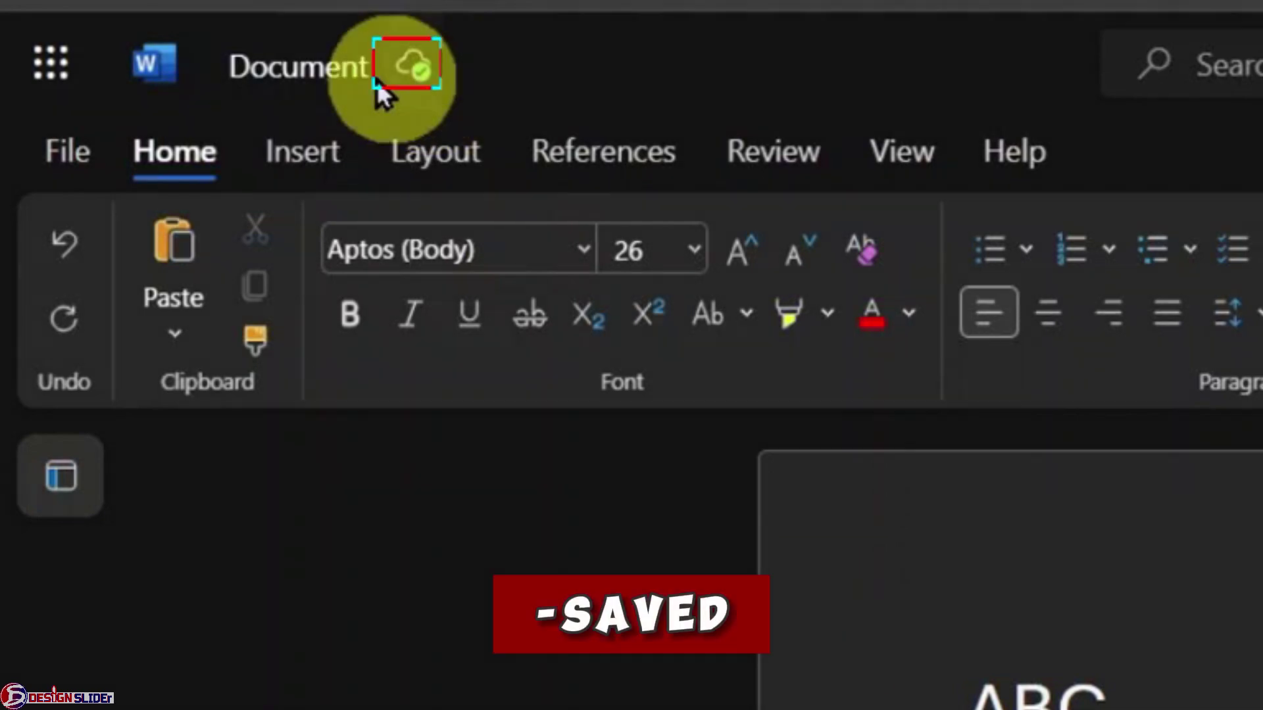
# - Change the document title from '1 Test DS TECH' to '1 Design Slider Tech'
pyautogui.click(344, 82)
pyautogui.write('1 Test DS TECH')
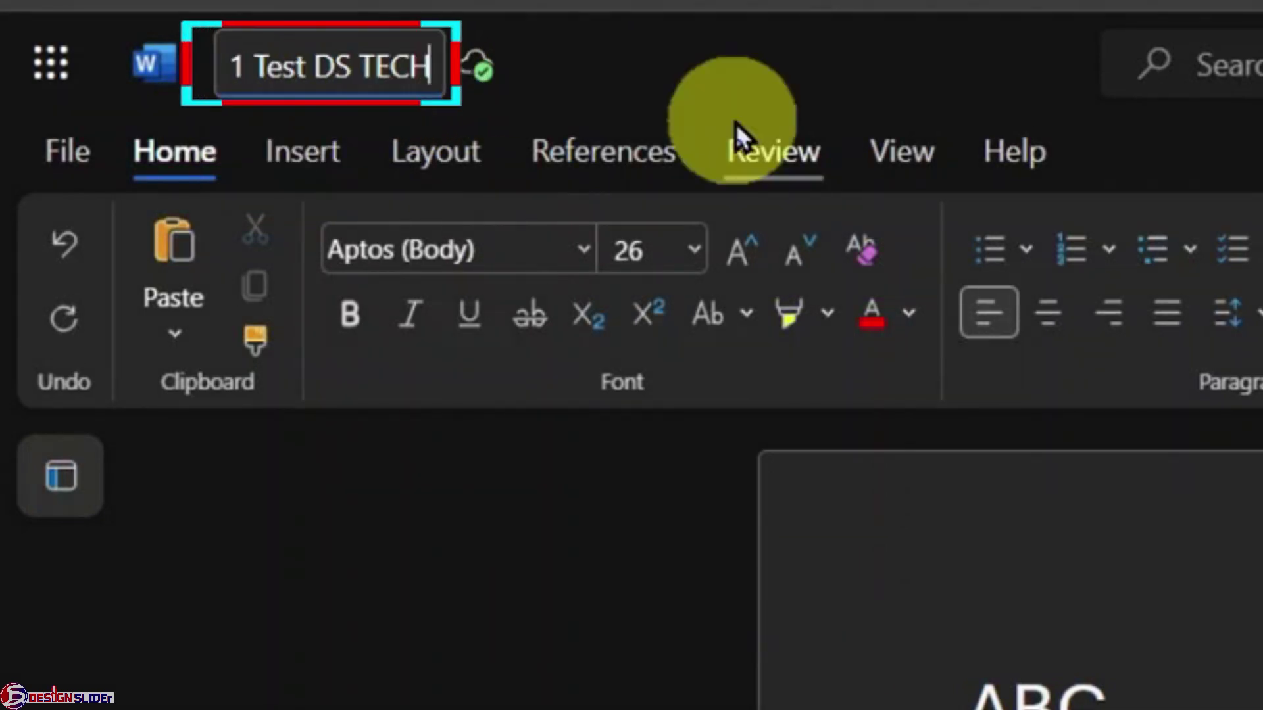
pyautogui.hotkey('ctrl', 'a')
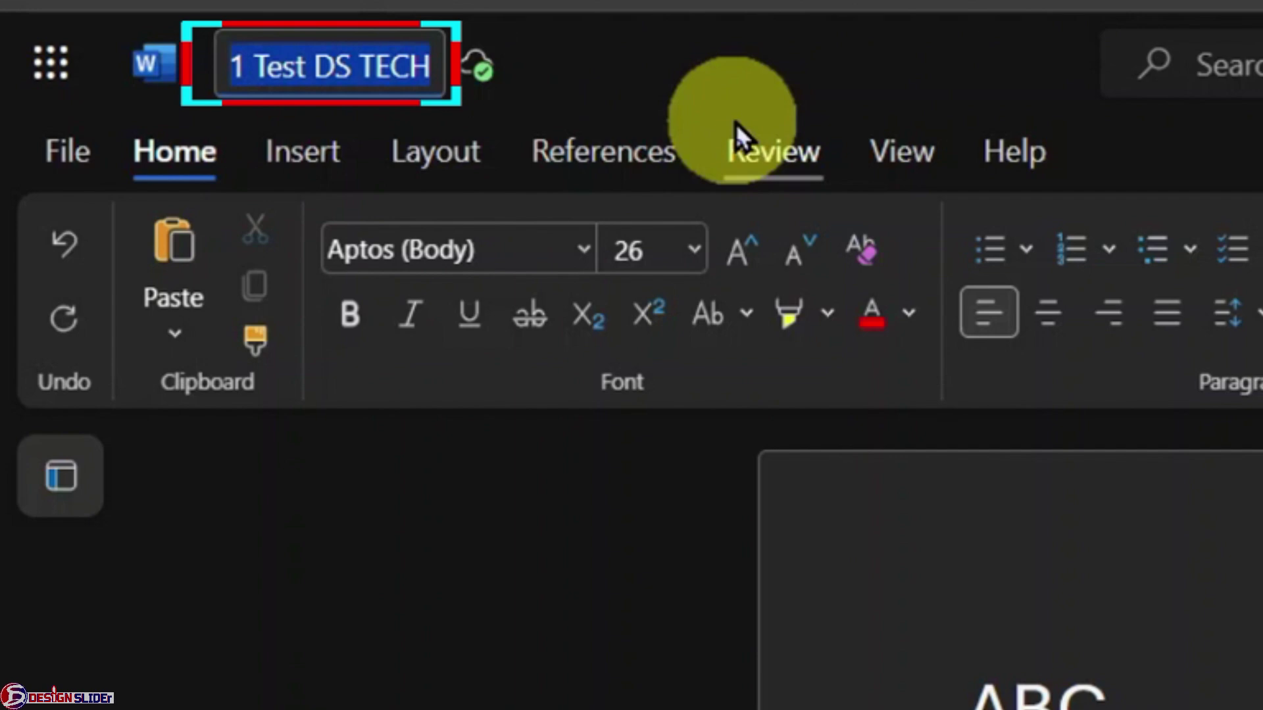
pyautogui.write('1 Design Sl')
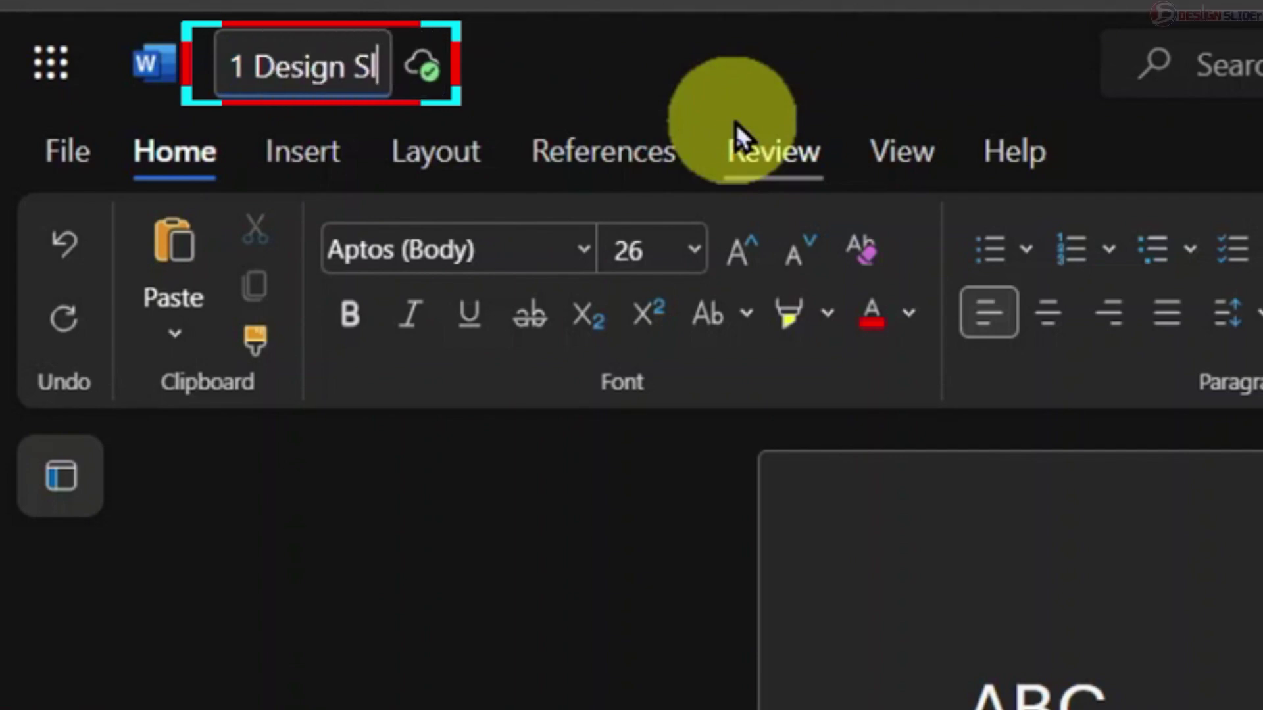
pyautogui.write('ider Tech')
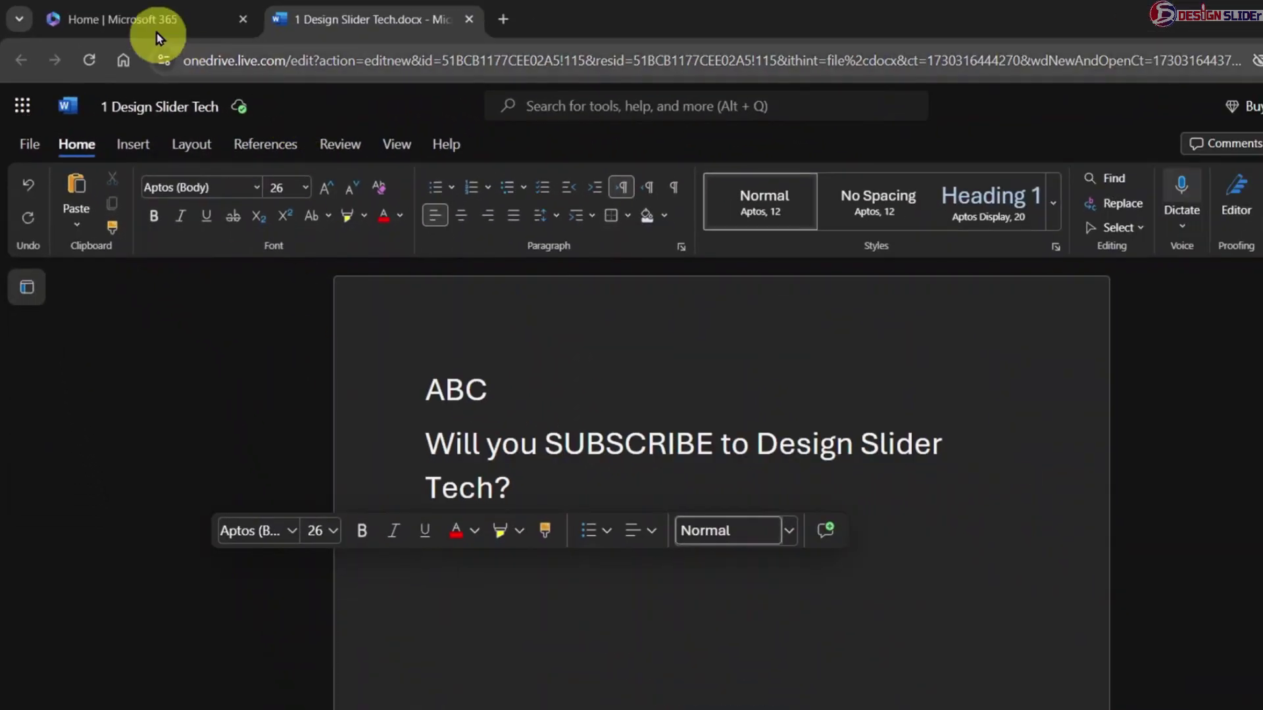
# - From the Microsoft 365 home page, create a blank presentation named '1 PowerPoint DS Tech'
pyautogui.click(144, 25)
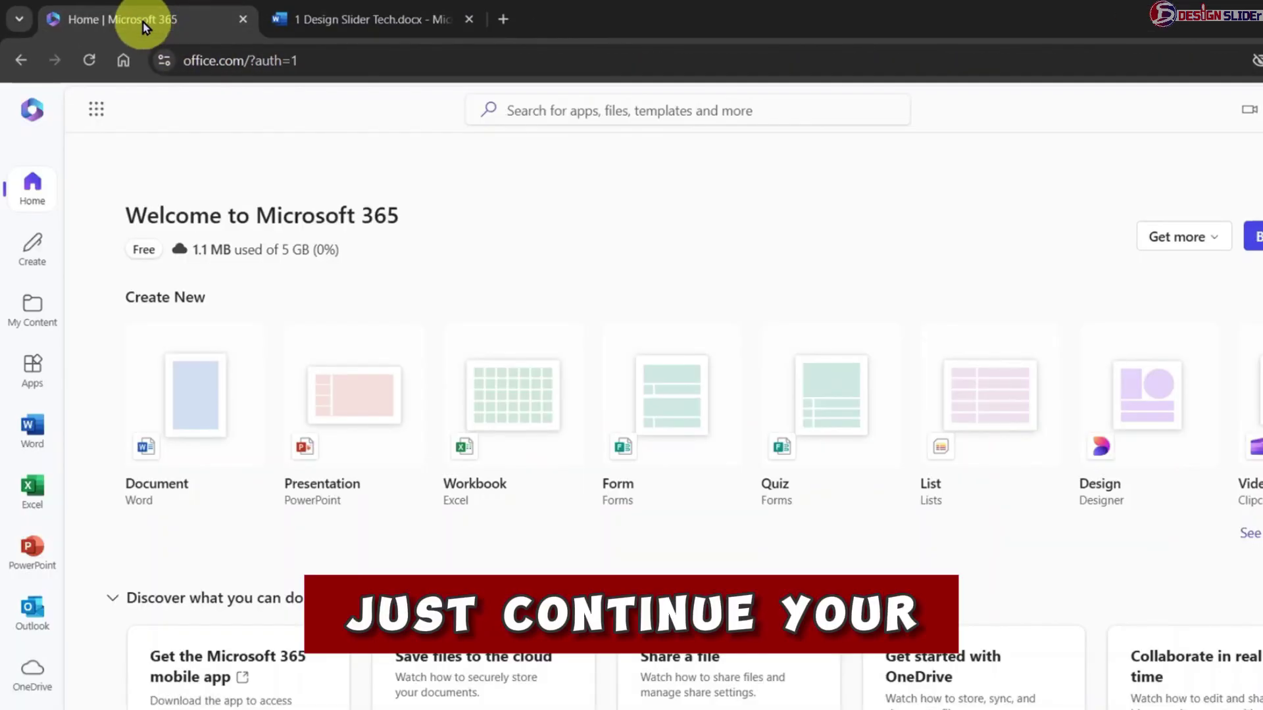
pyautogui.click(355, 412)
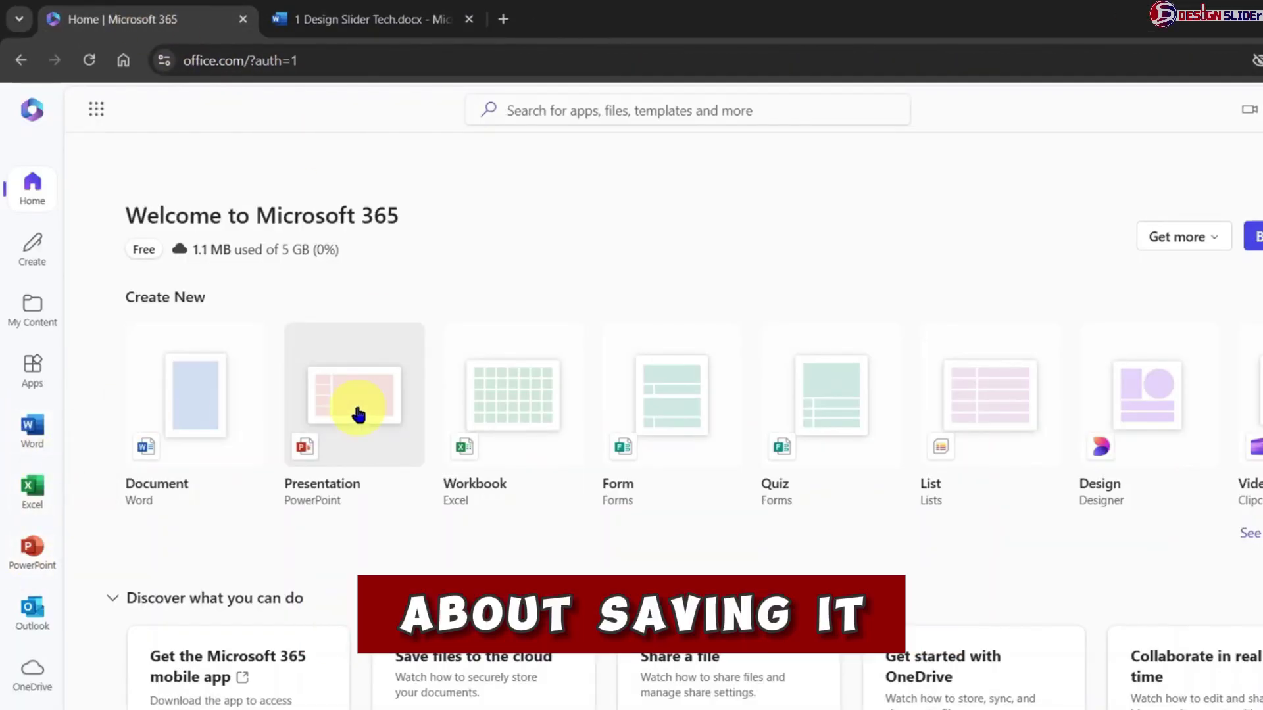
pyautogui.click(130, 111)
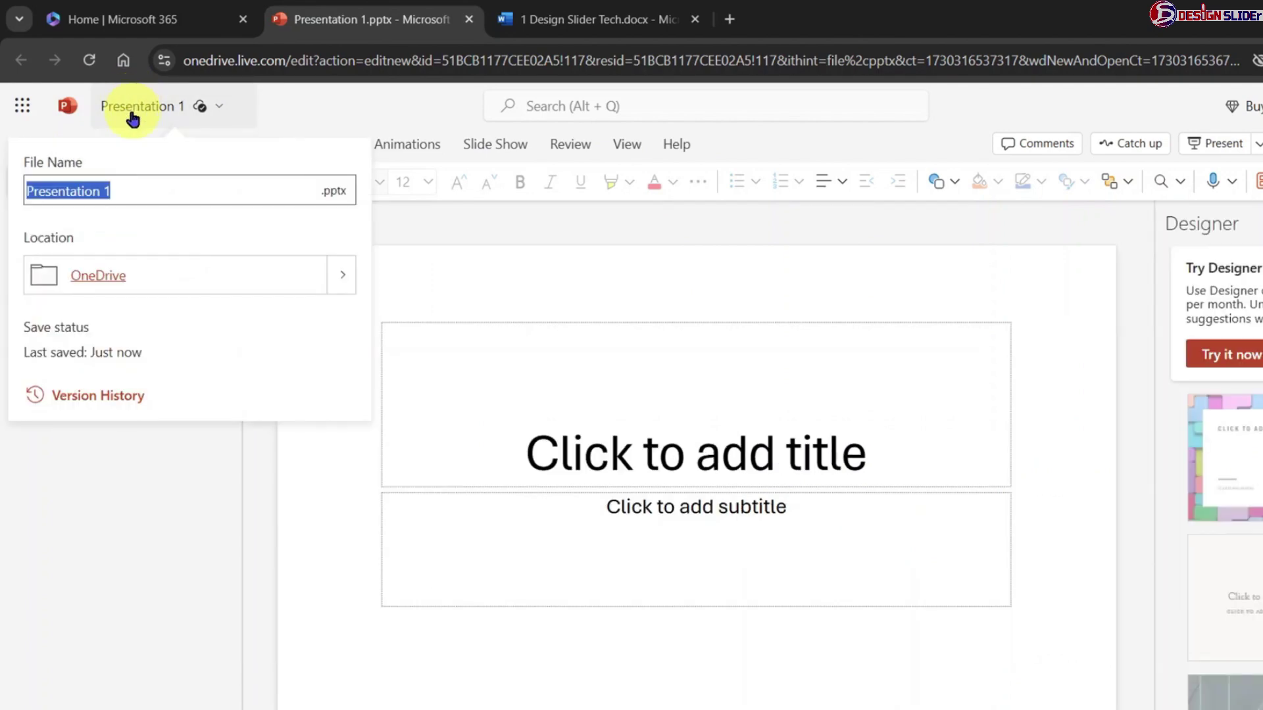
pyautogui.write('1 PowerPoint DS Tech')
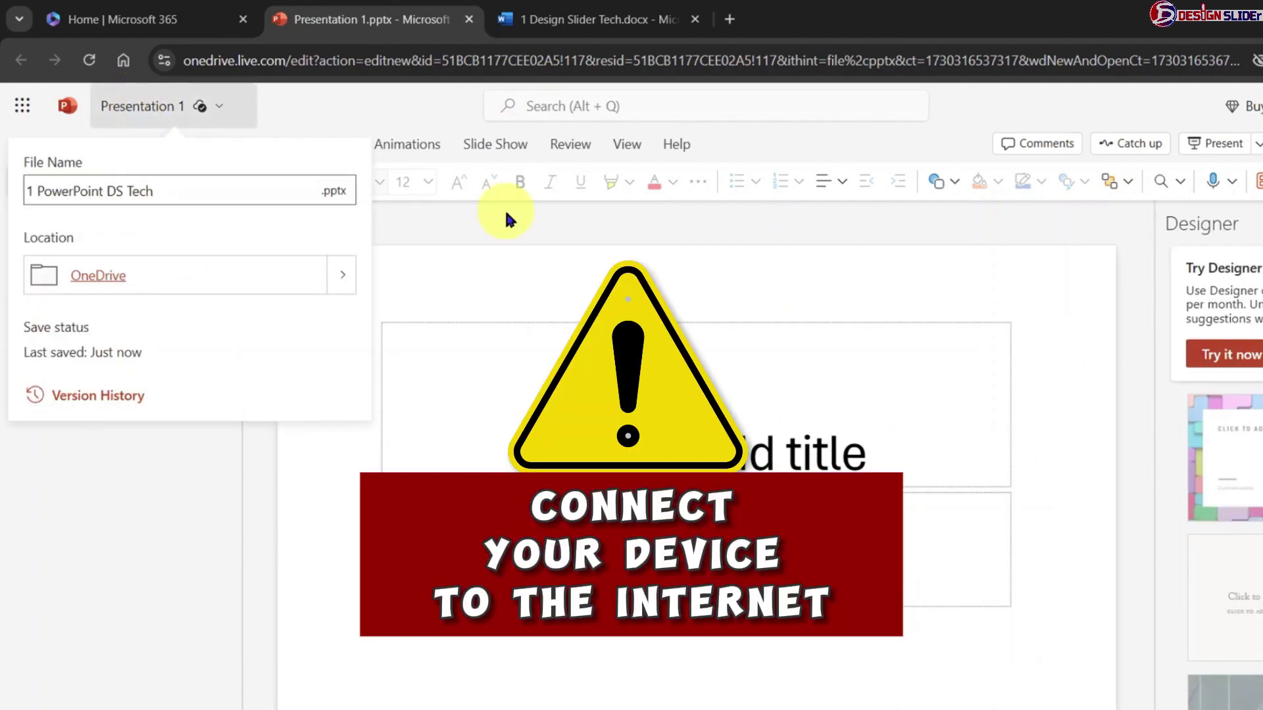
pyautogui.click(577, 278)
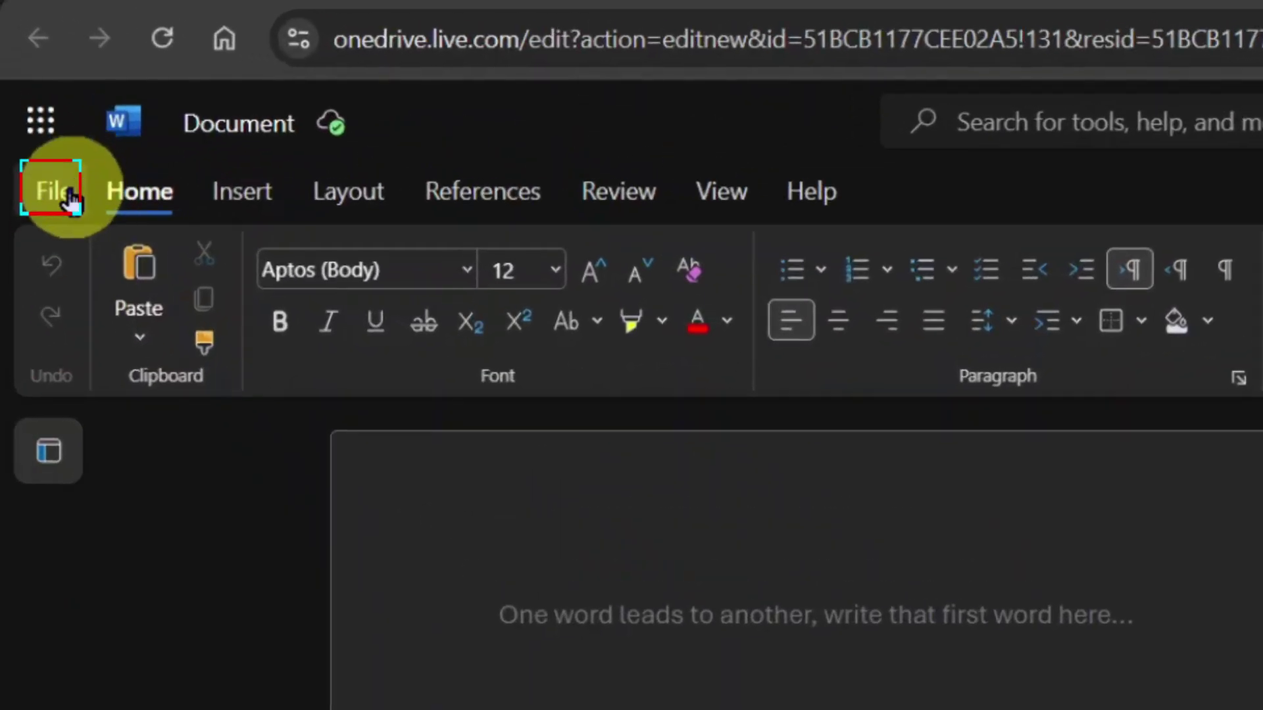
# - Open DEMO FOR OFFICE FREE from the Downloads folder using File > Open from this device
pyautogui.click(71, 198)
pyautogui.click(79, 389)
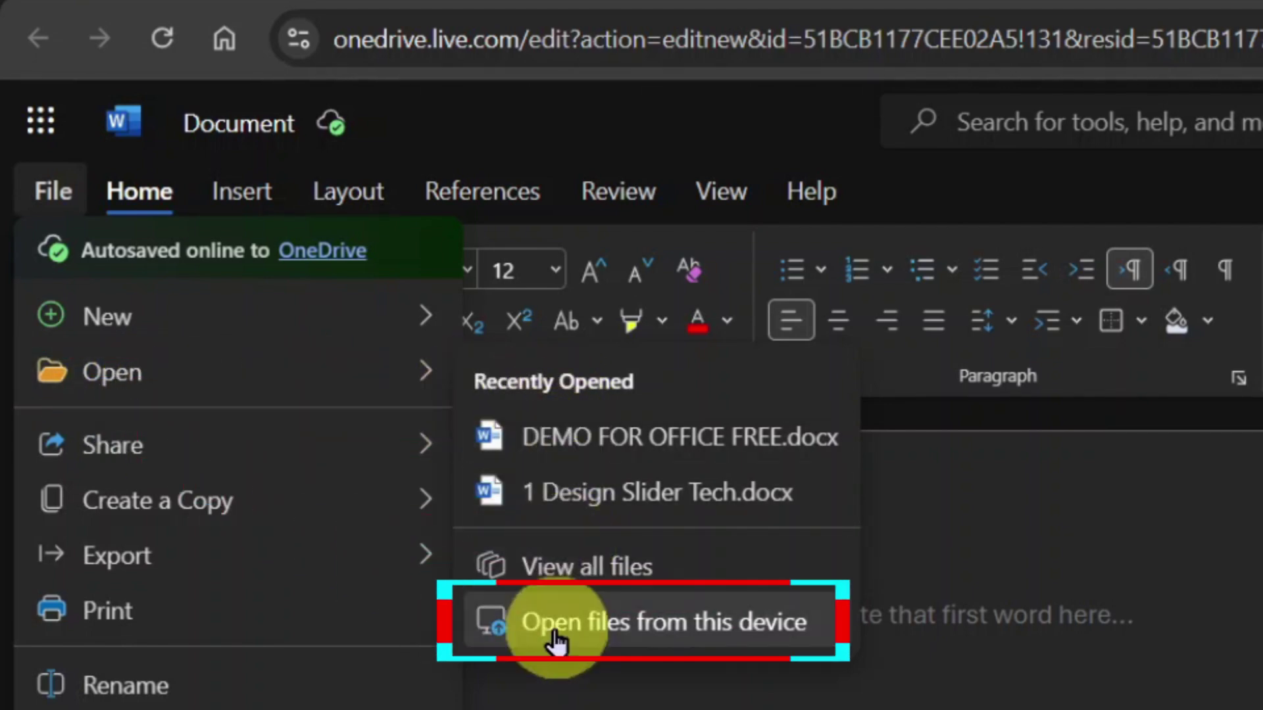
pyautogui.click(813, 643)
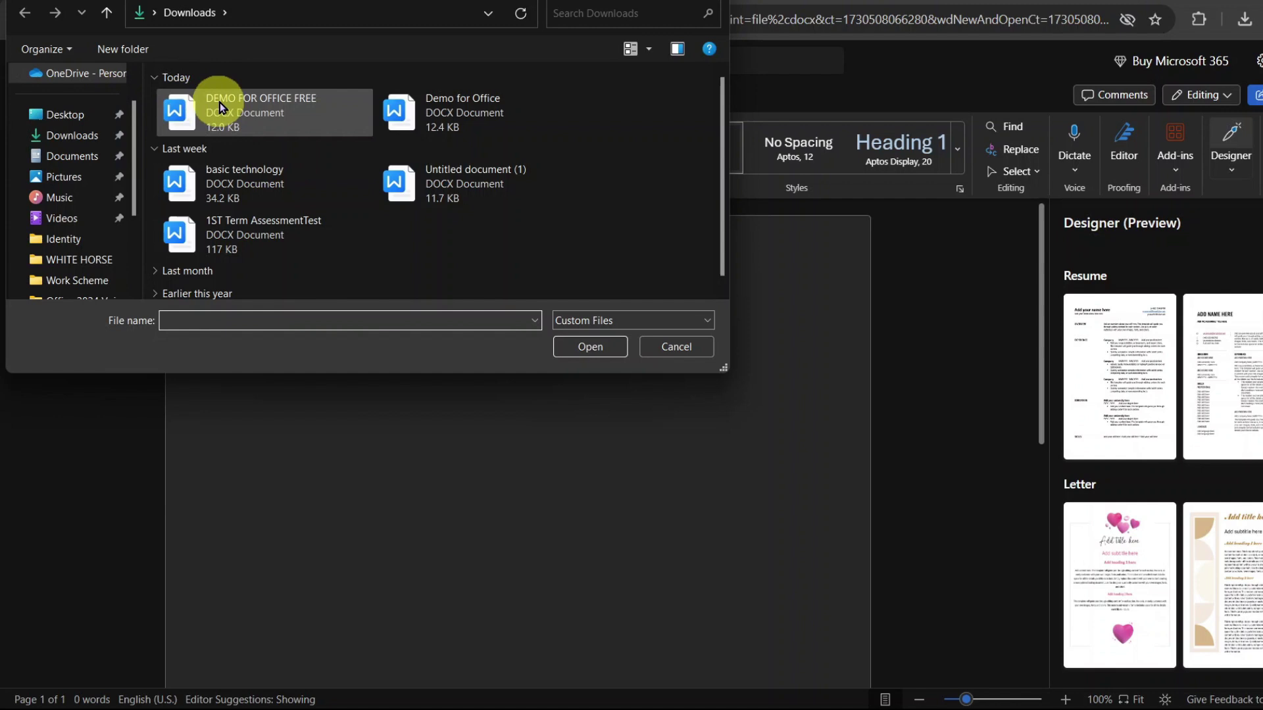
pyautogui.click(247, 103)
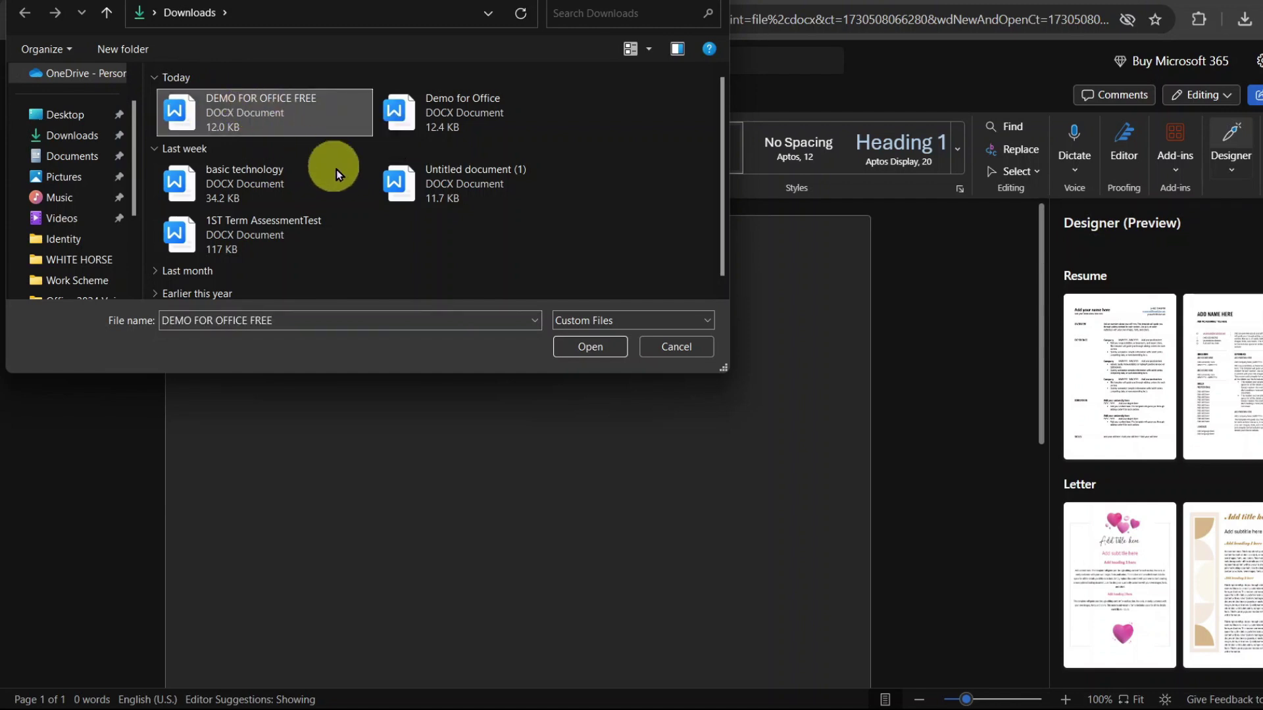
pyautogui.click(589, 353)
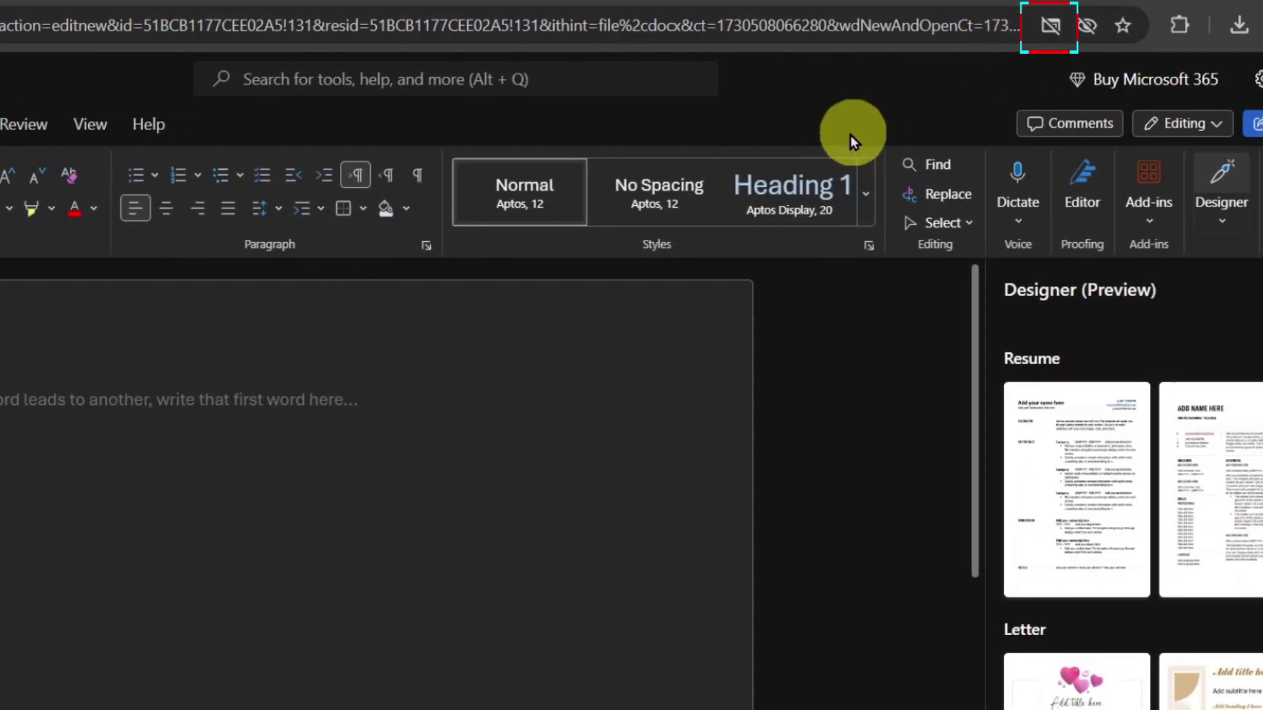
# - Always allow pop-ups and redirects from onedrive.live.com in Chrome
pyautogui.click(1050, 28)
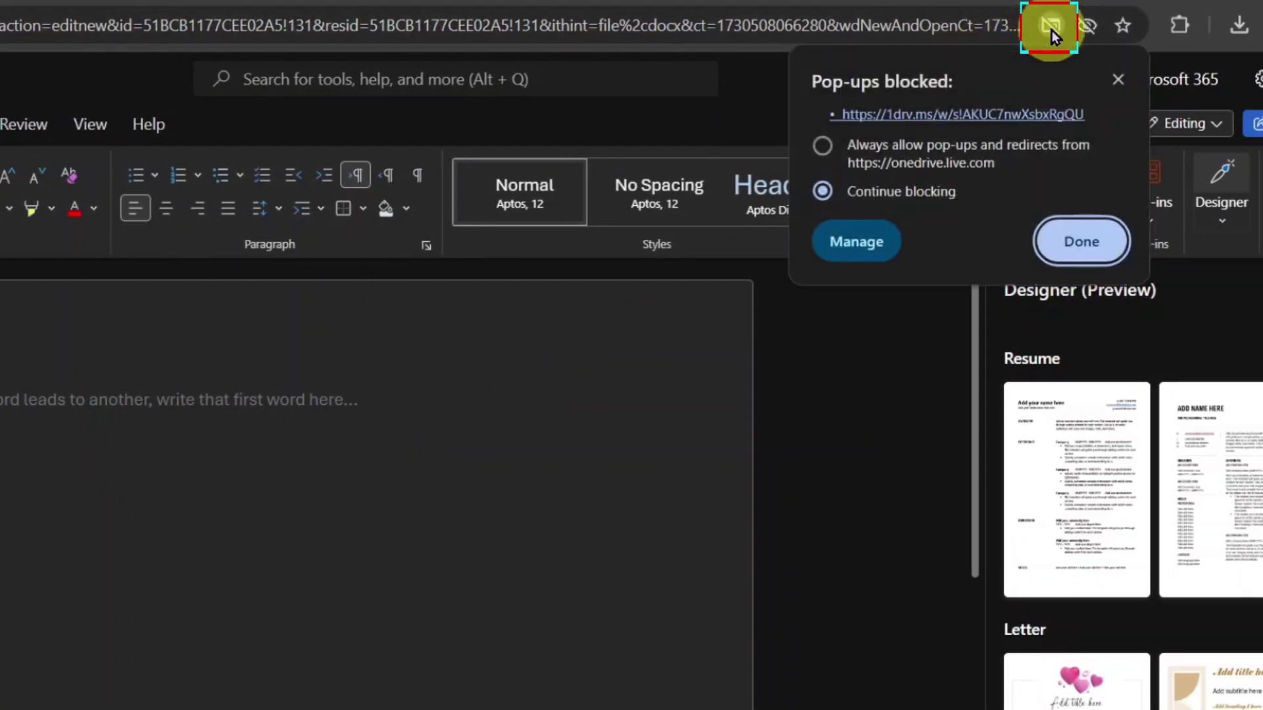
pyautogui.click(837, 144)
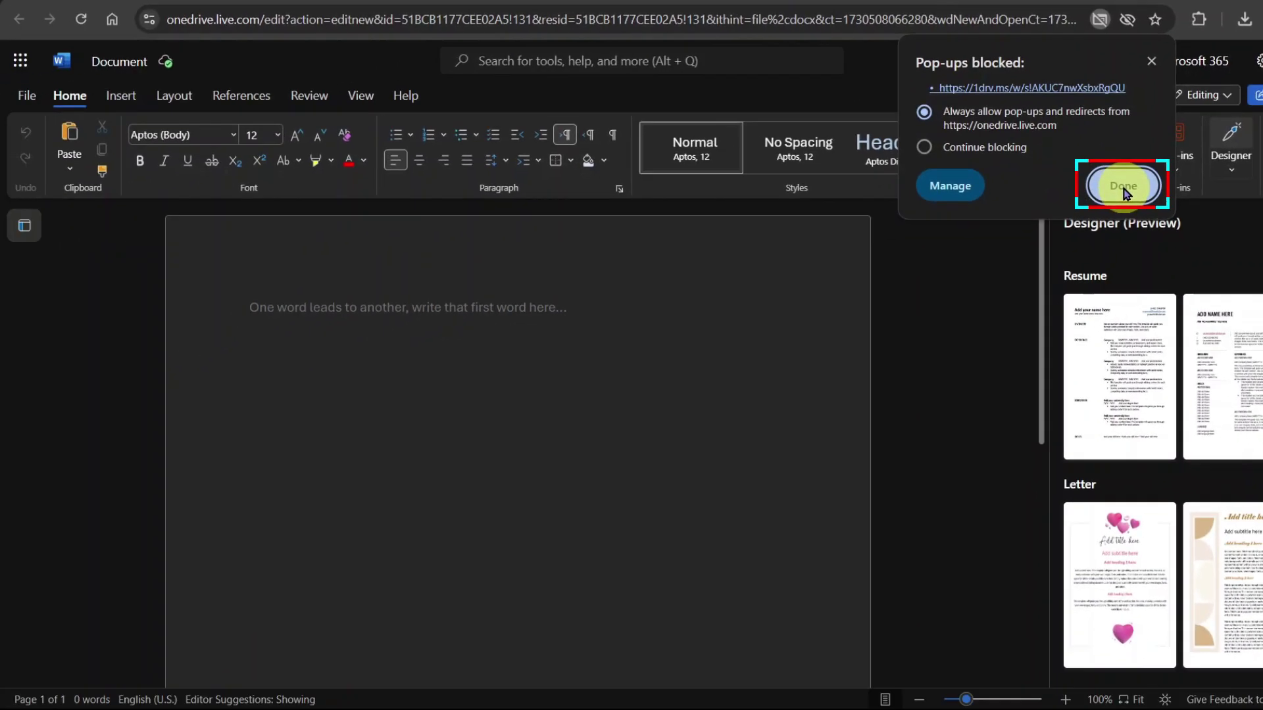
pyautogui.click(1096, 221)
# - Open DEMO FOR OFFICE FREE from the computer's Downloads folder in Word for the web
pyautogui.click(30, 105)
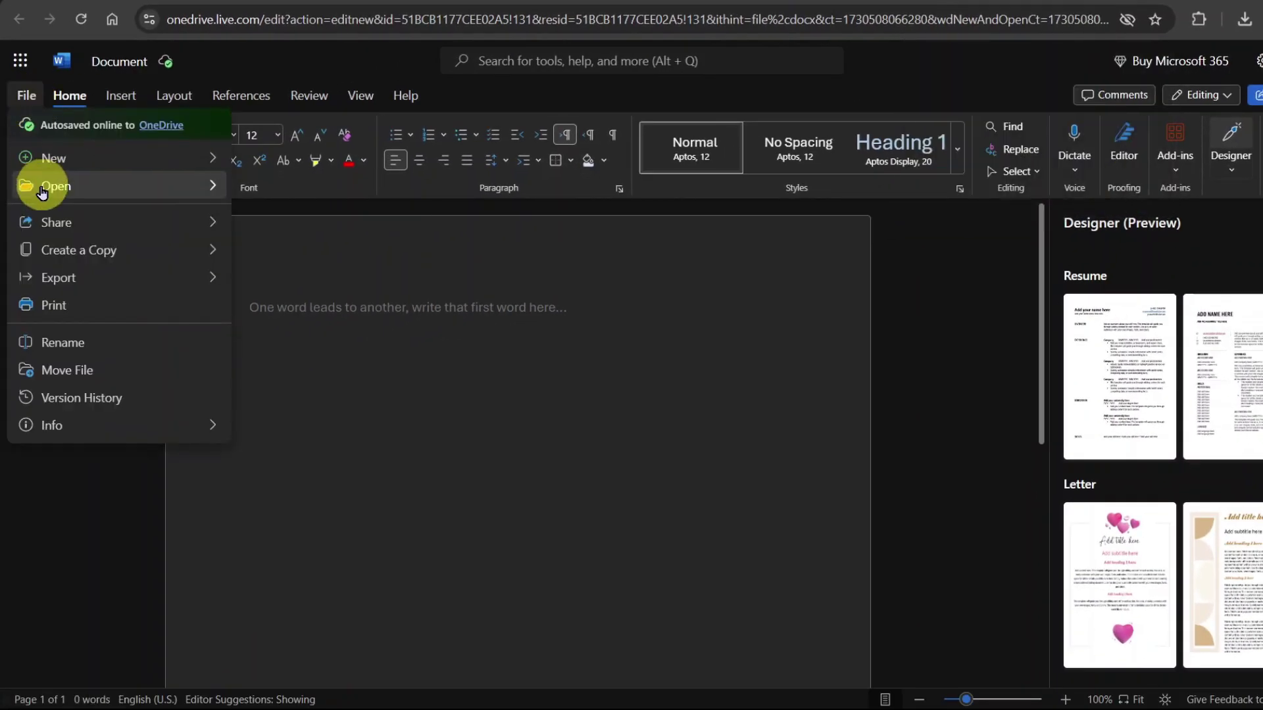
pyautogui.moveTo(210, 186)
pyautogui.click(403, 320)
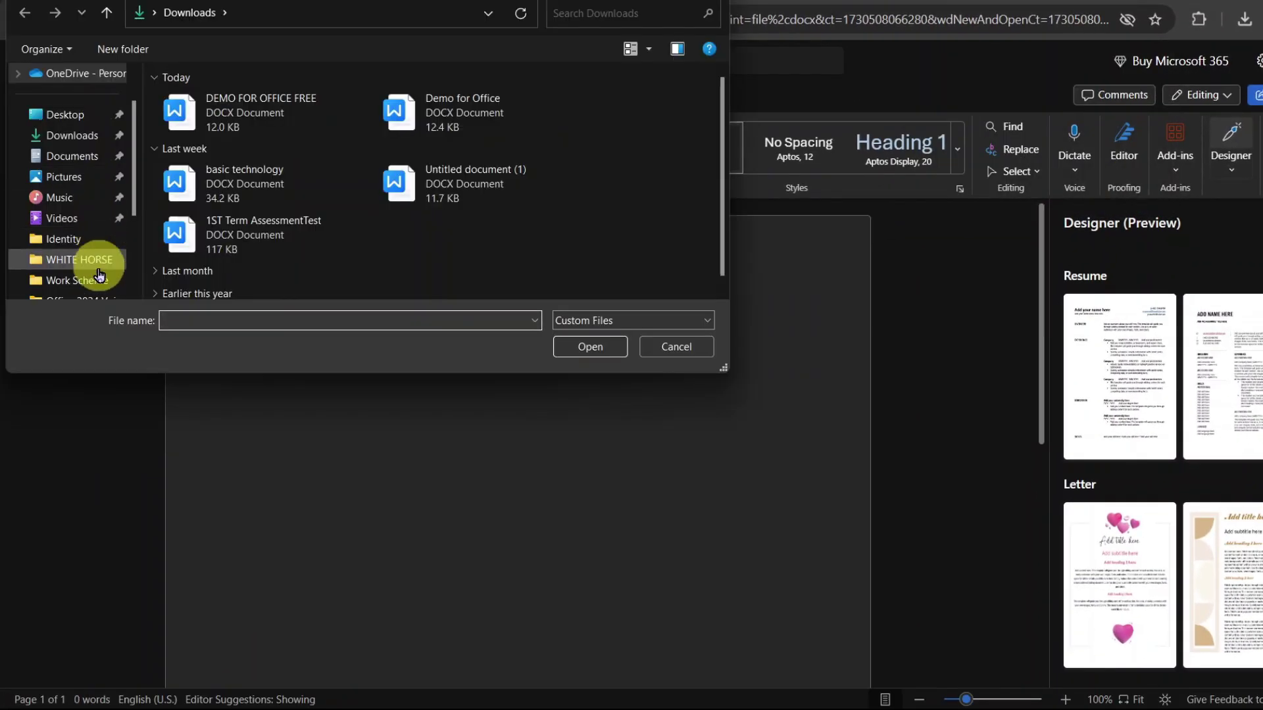
pyautogui.click(207, 113)
pyautogui.click(606, 349)
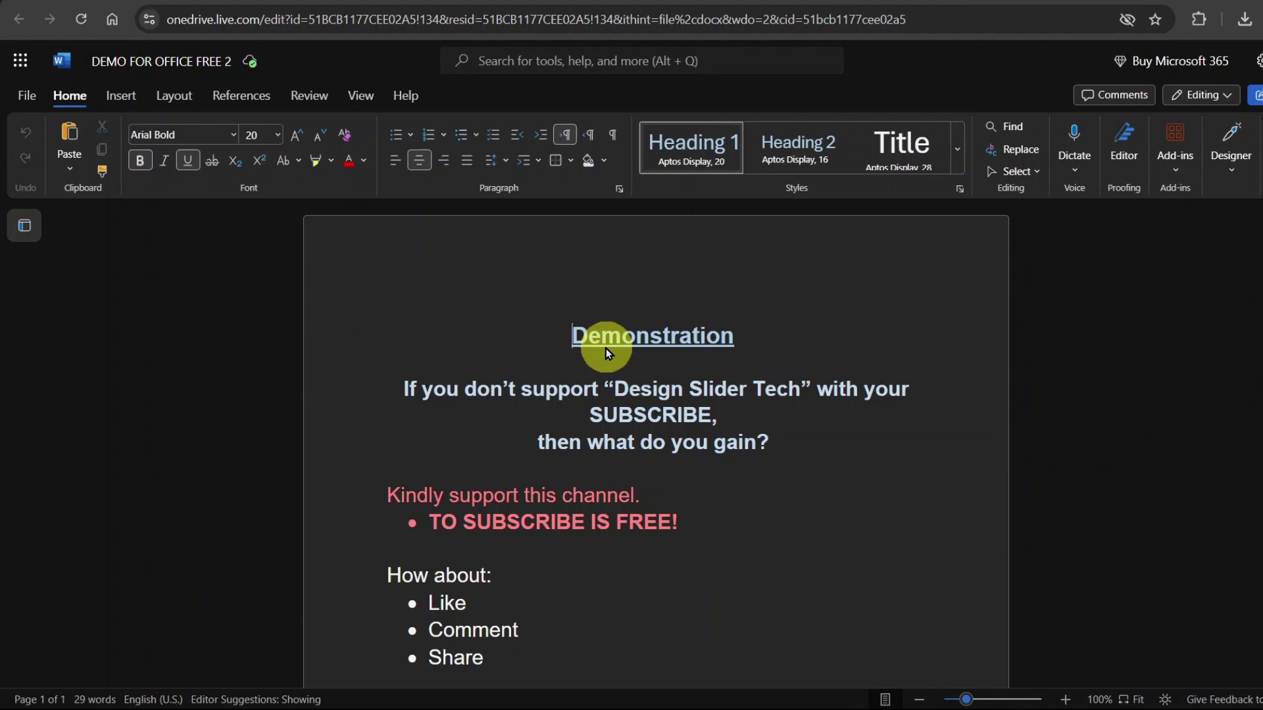
# - Select the text from 'Demonstration' to 'TO SUBSCRIBE IS FREE!', then clear the selection
pyautogui.scroll(-2, 851, 356)
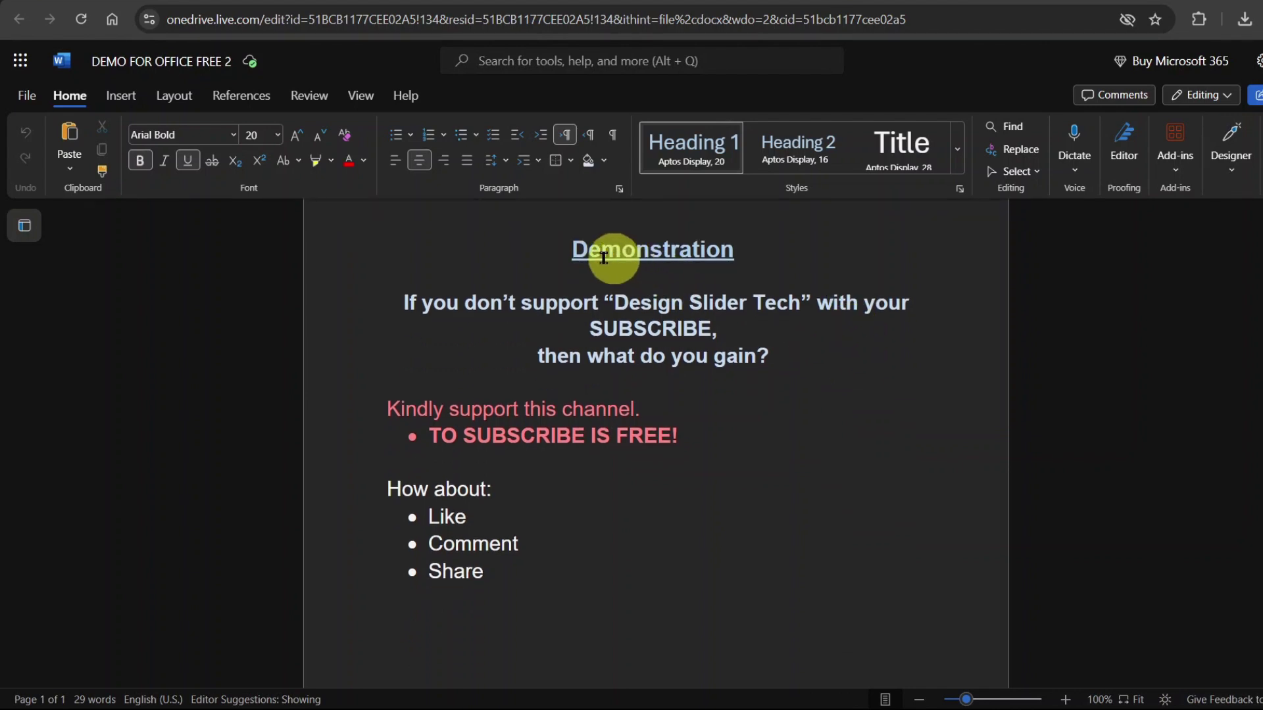
pyautogui.moveTo(636, 387); pyautogui.dragTo(615, 465)
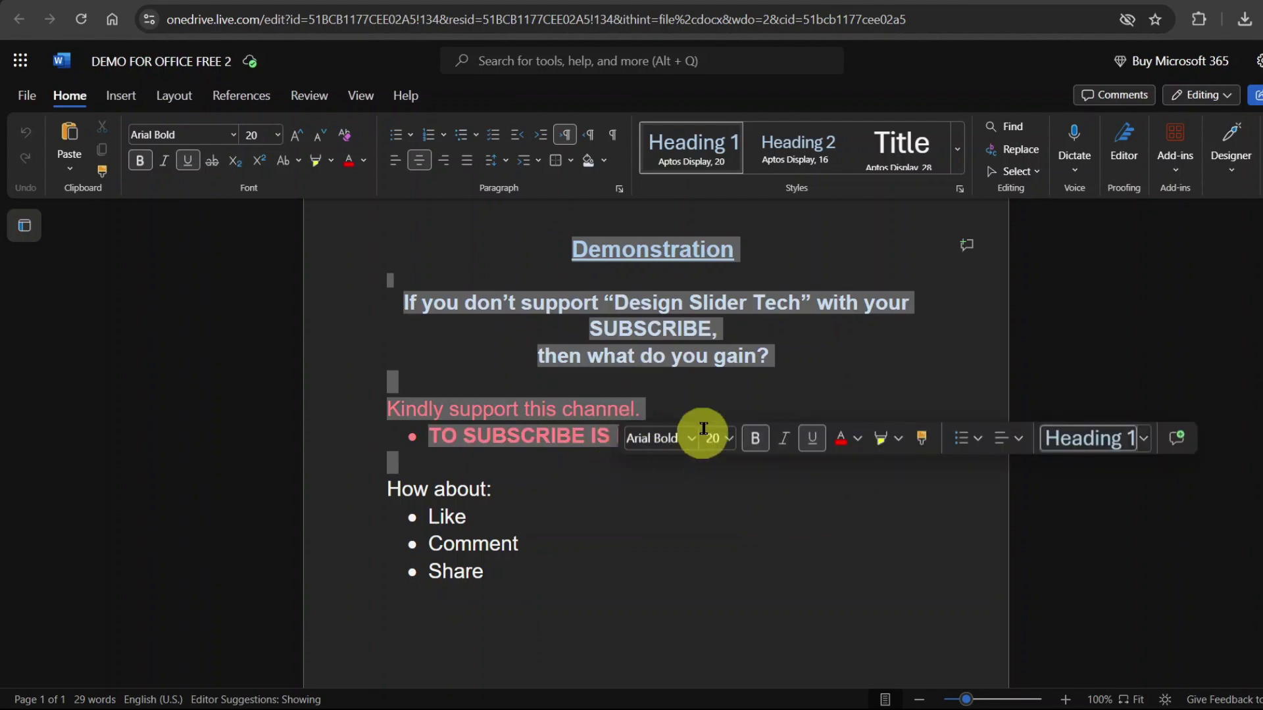
pyautogui.click(727, 408)
pyautogui.scroll(-4, 727, 408)
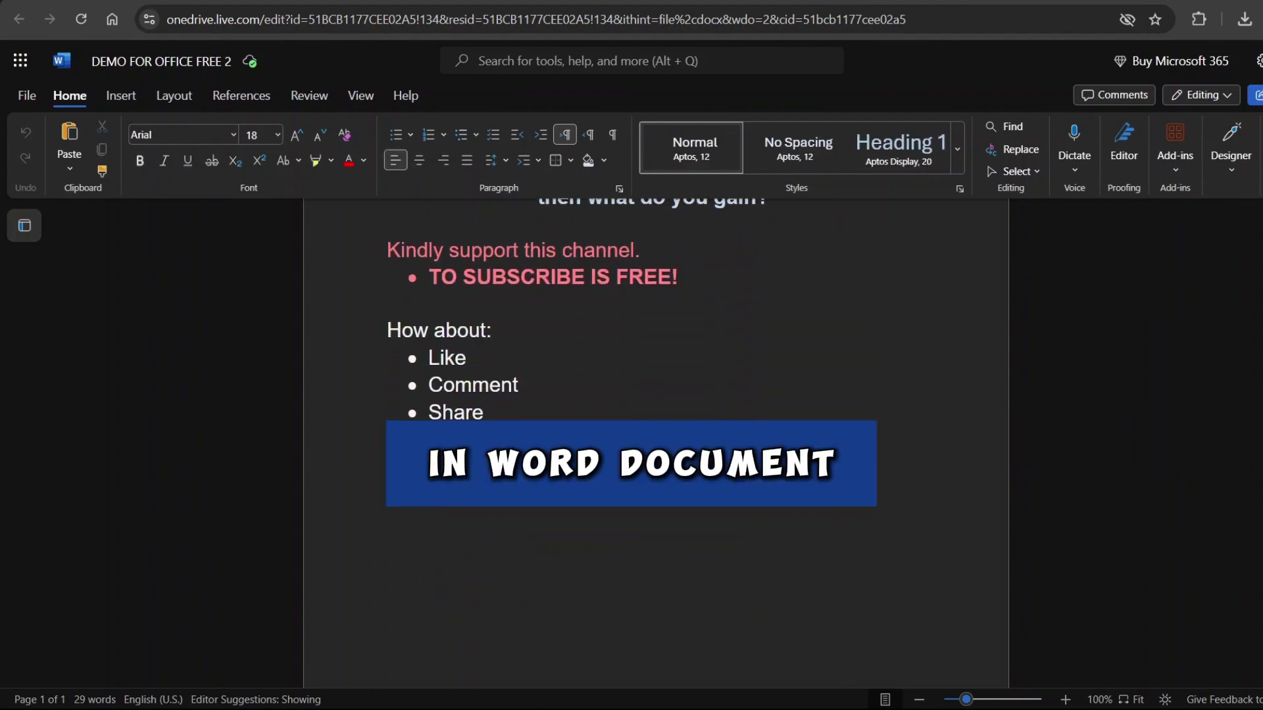
pyautogui.scroll(4, 728, 408)
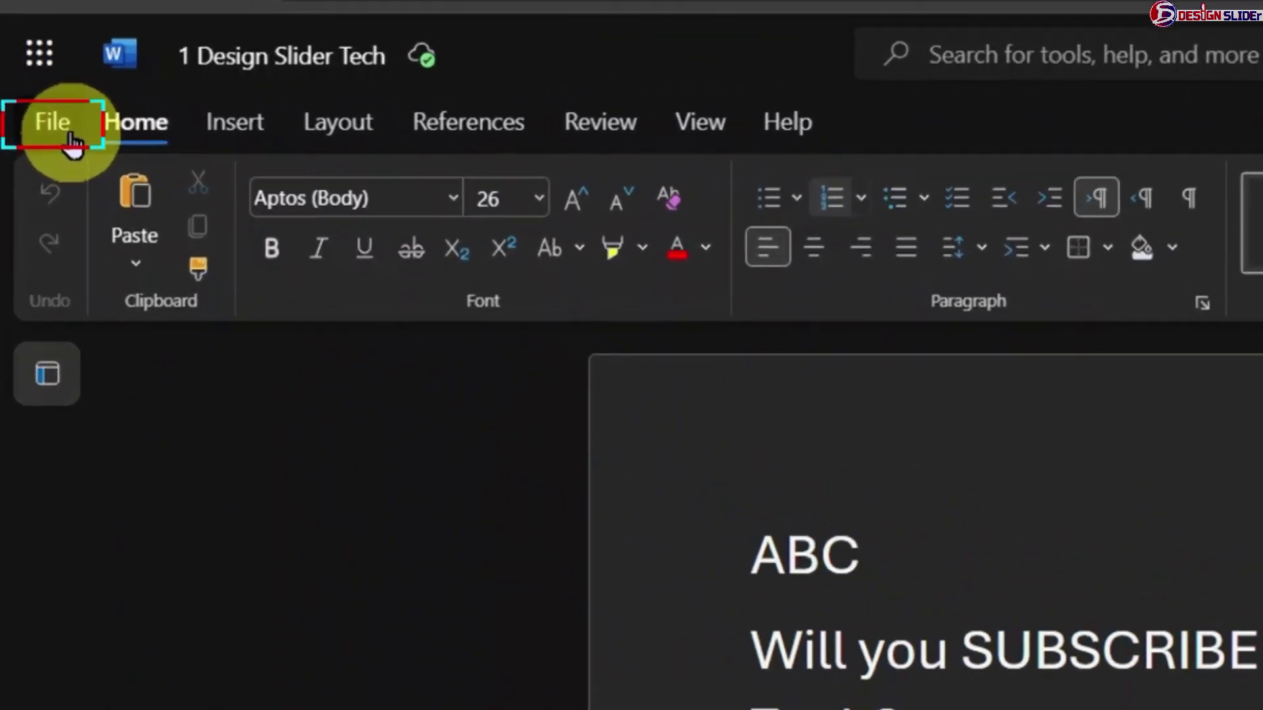
# - Download a Word copy of '1 Design Slider Tech' via File > Create a Copy
pyautogui.click(32, 134)
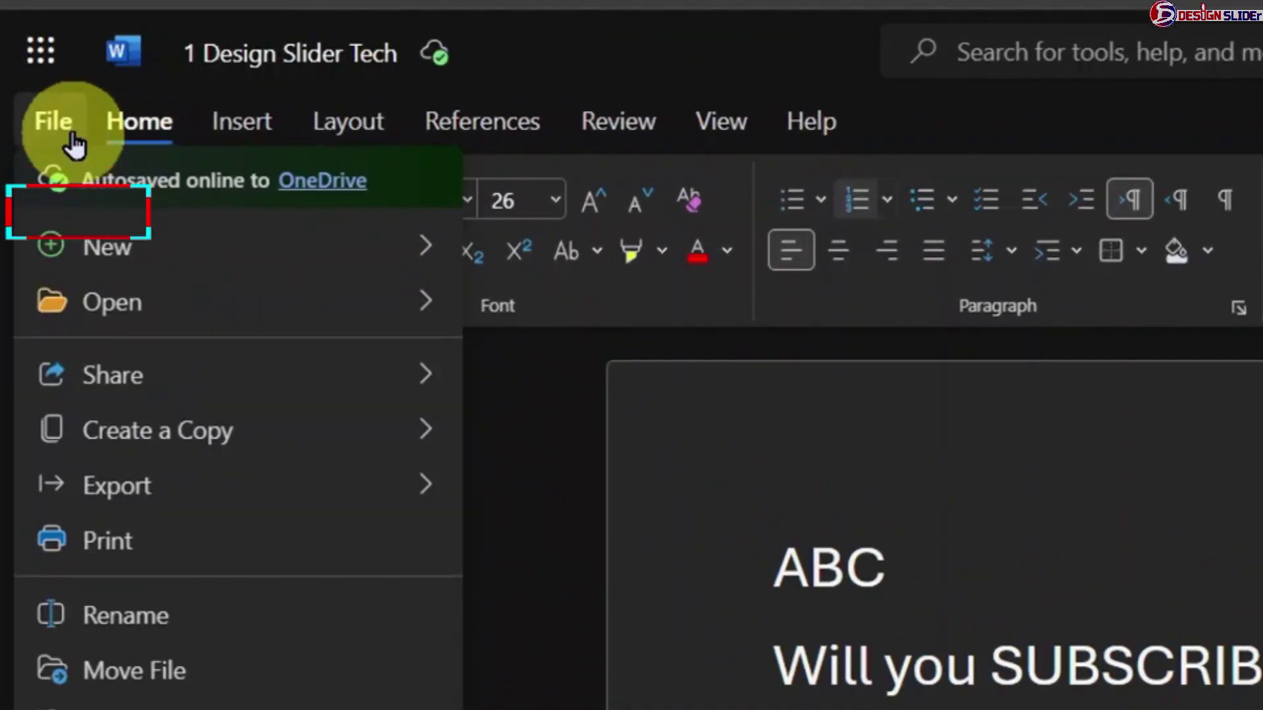
pyautogui.click(117, 451)
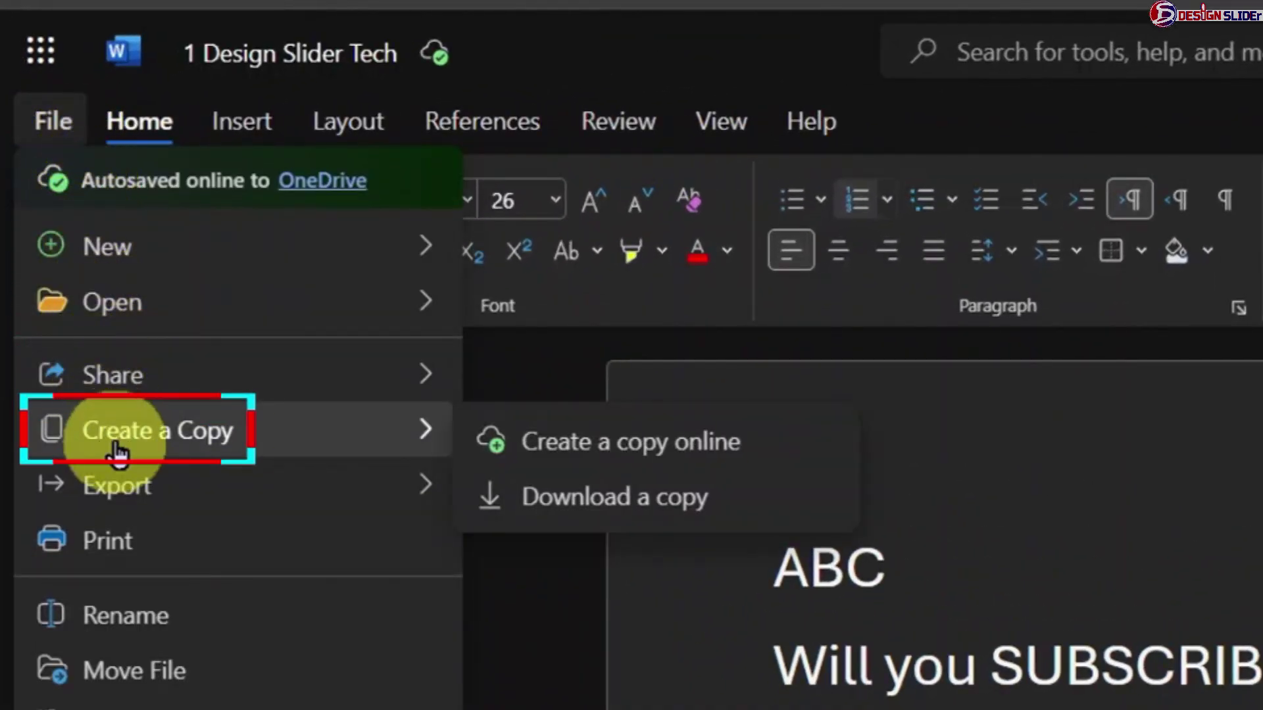
pyautogui.click(693, 516)
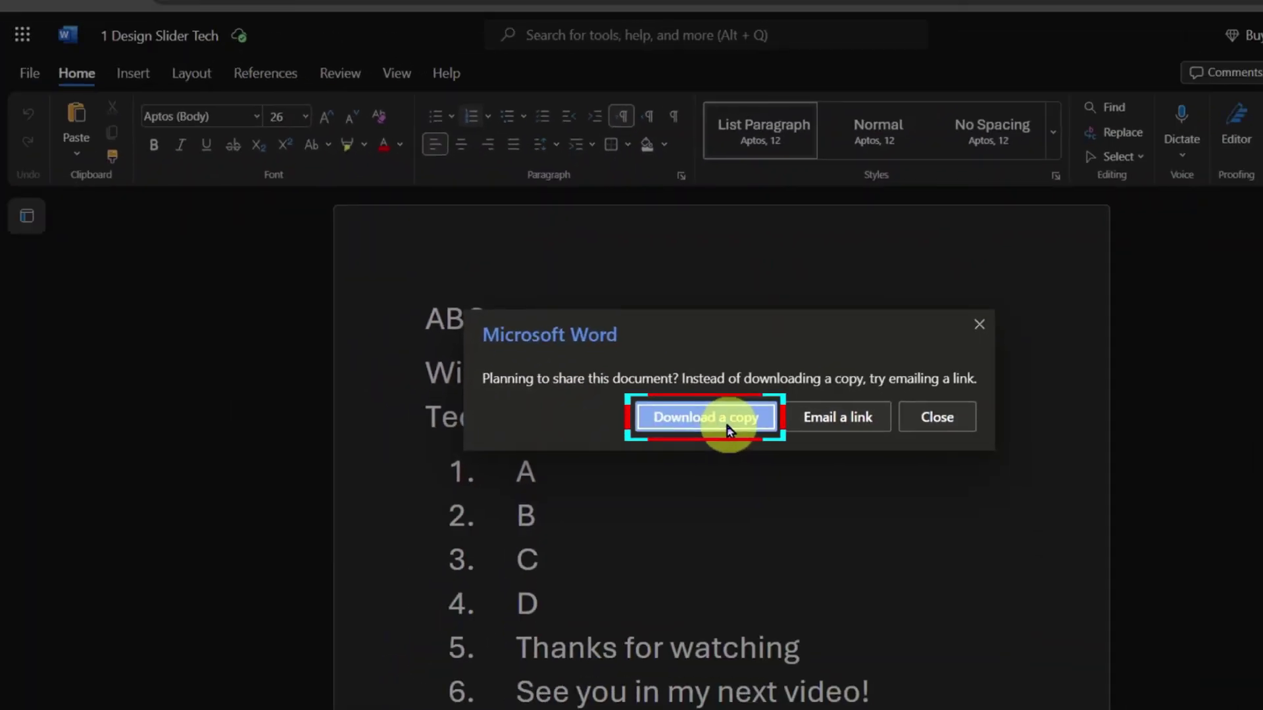
pyautogui.click(677, 534)
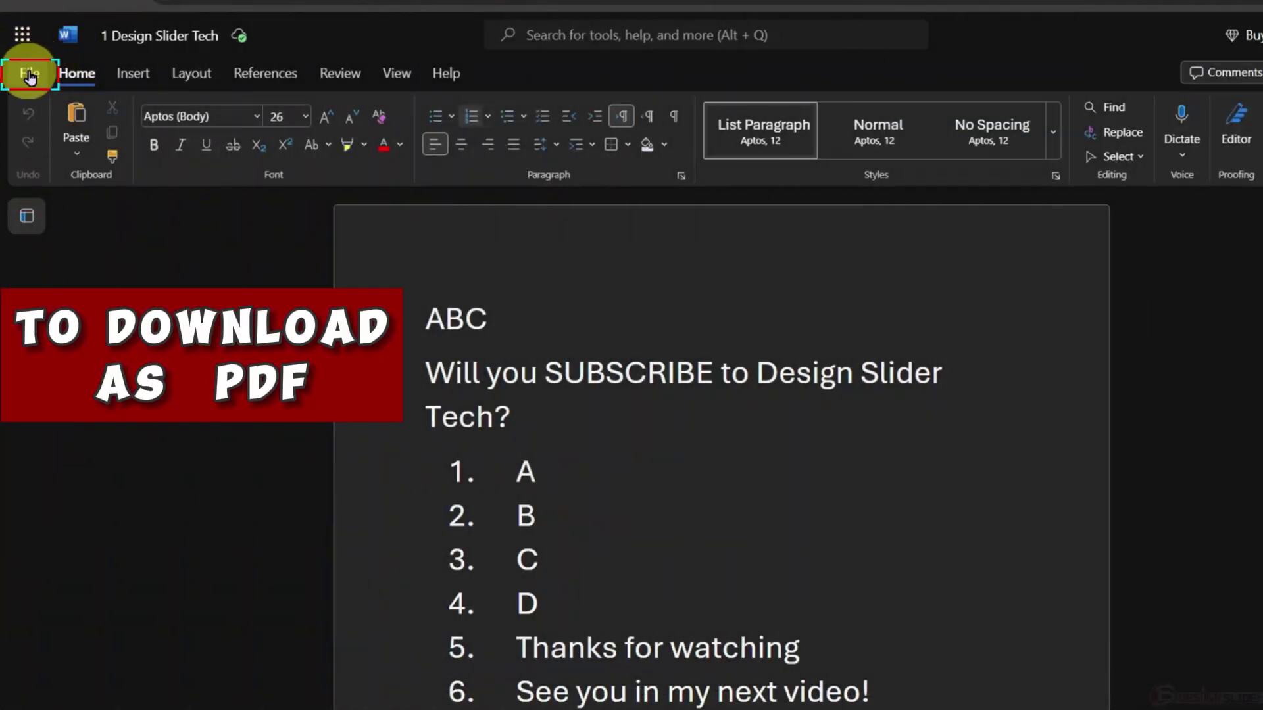
# - Export '1 Design Slider Tech' with Download as PDF and save the PDF to the computer
pyautogui.click(30, 75)
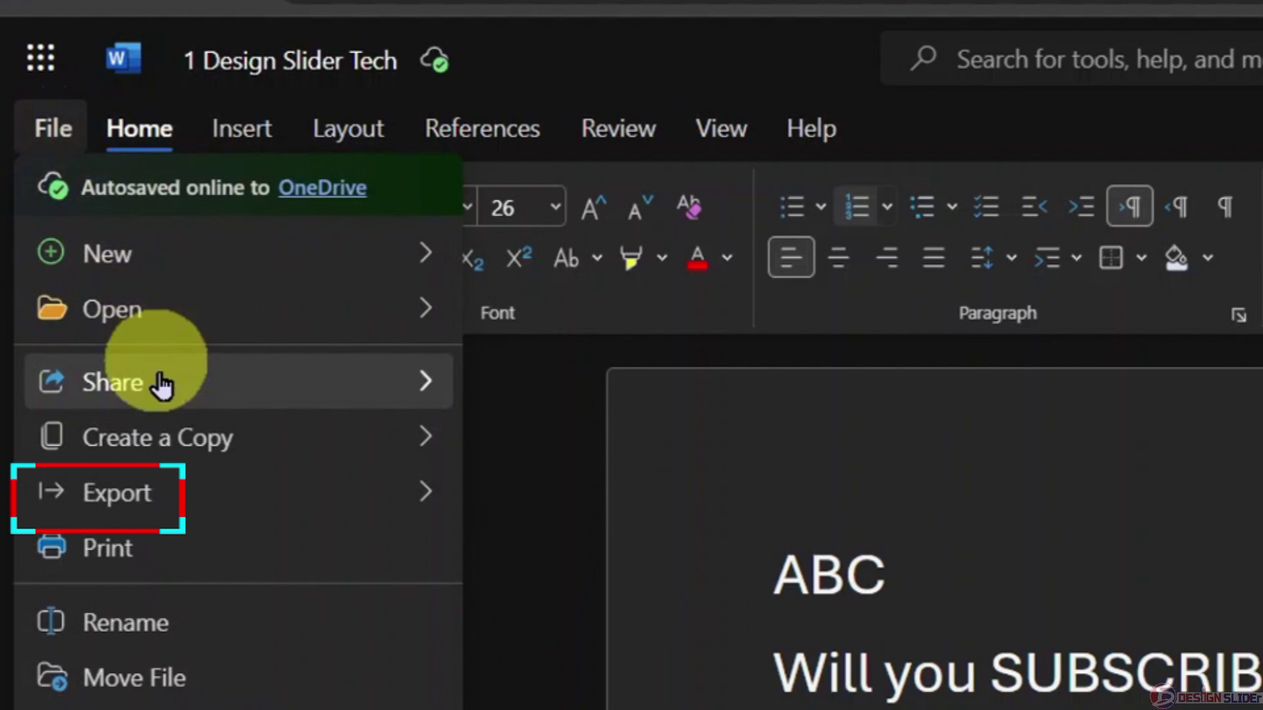
pyautogui.click(168, 507)
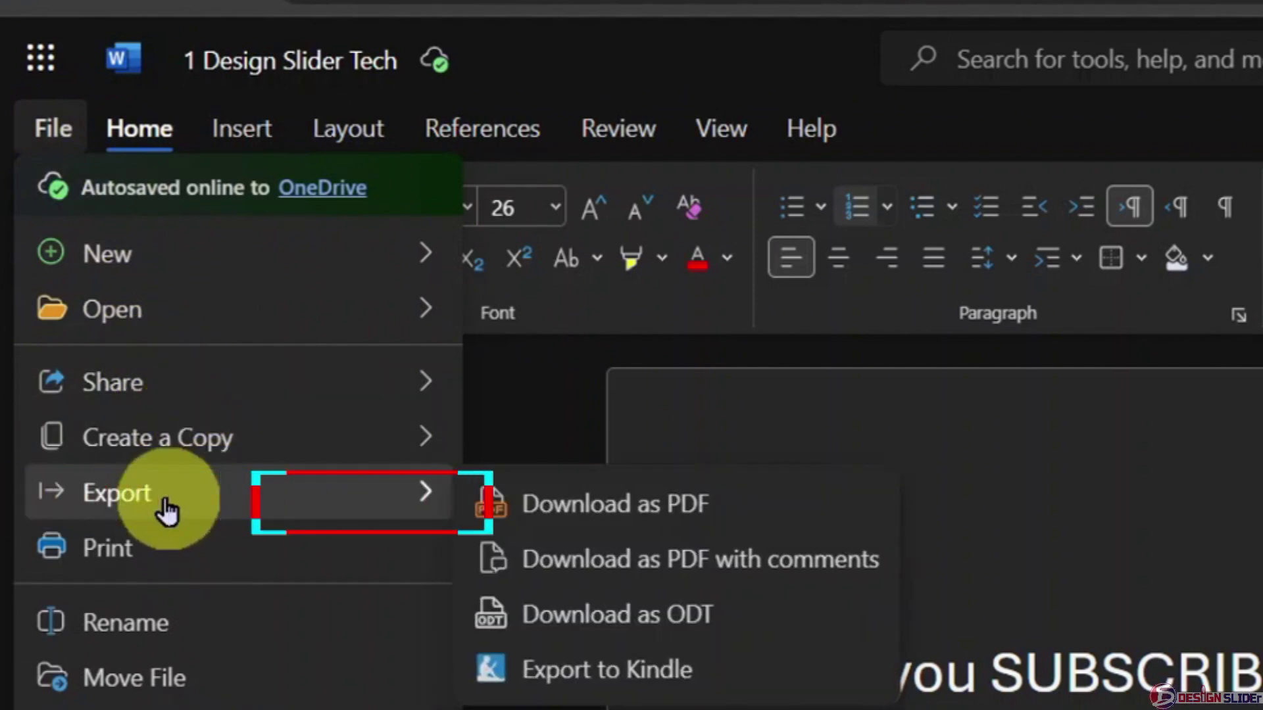
pyautogui.click(752, 516)
pyautogui.click(723, 418)
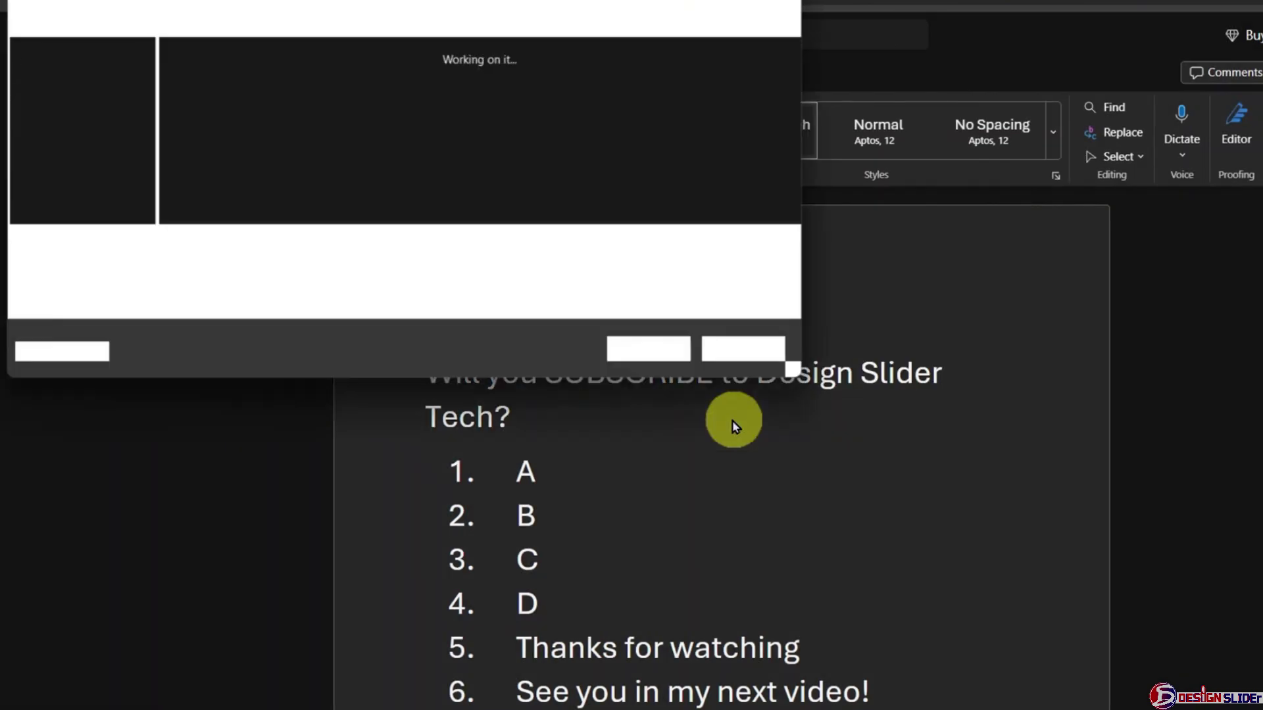
pyautogui.click(642, 350)
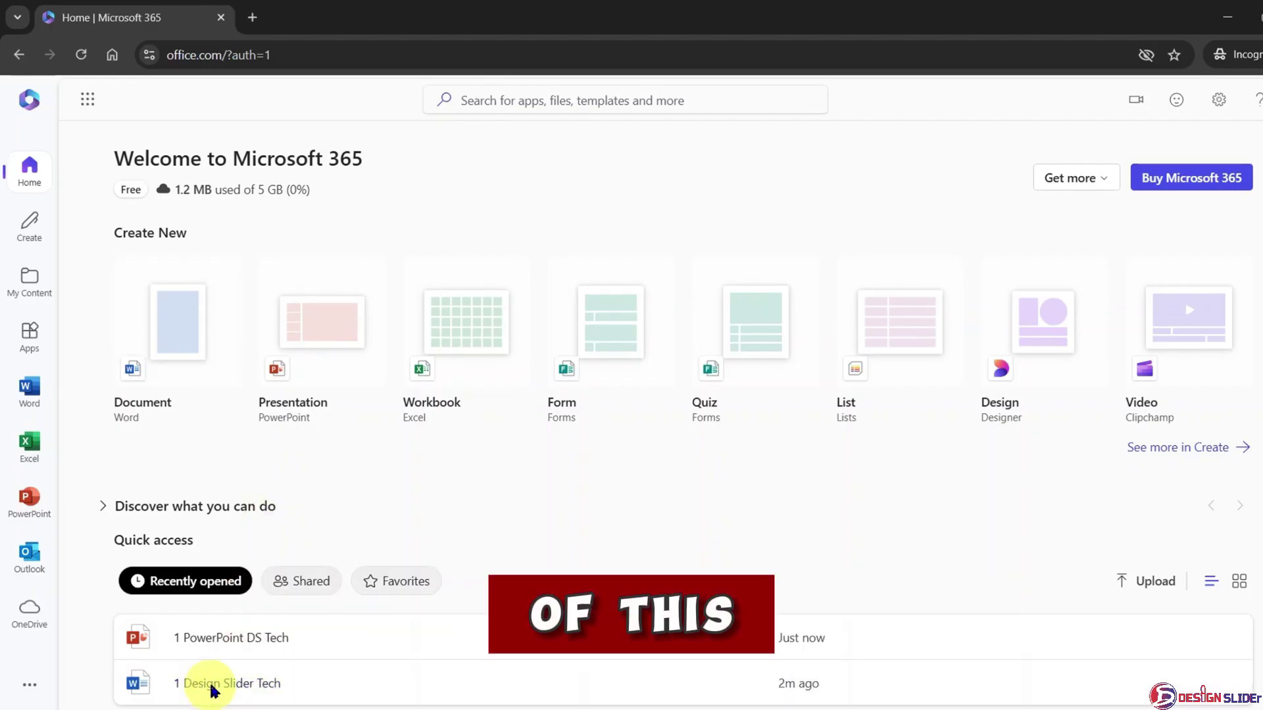
# - Reopen '1 Design Slider Tech' from Recently opened and show its Share options
pyautogui.click(211, 684)
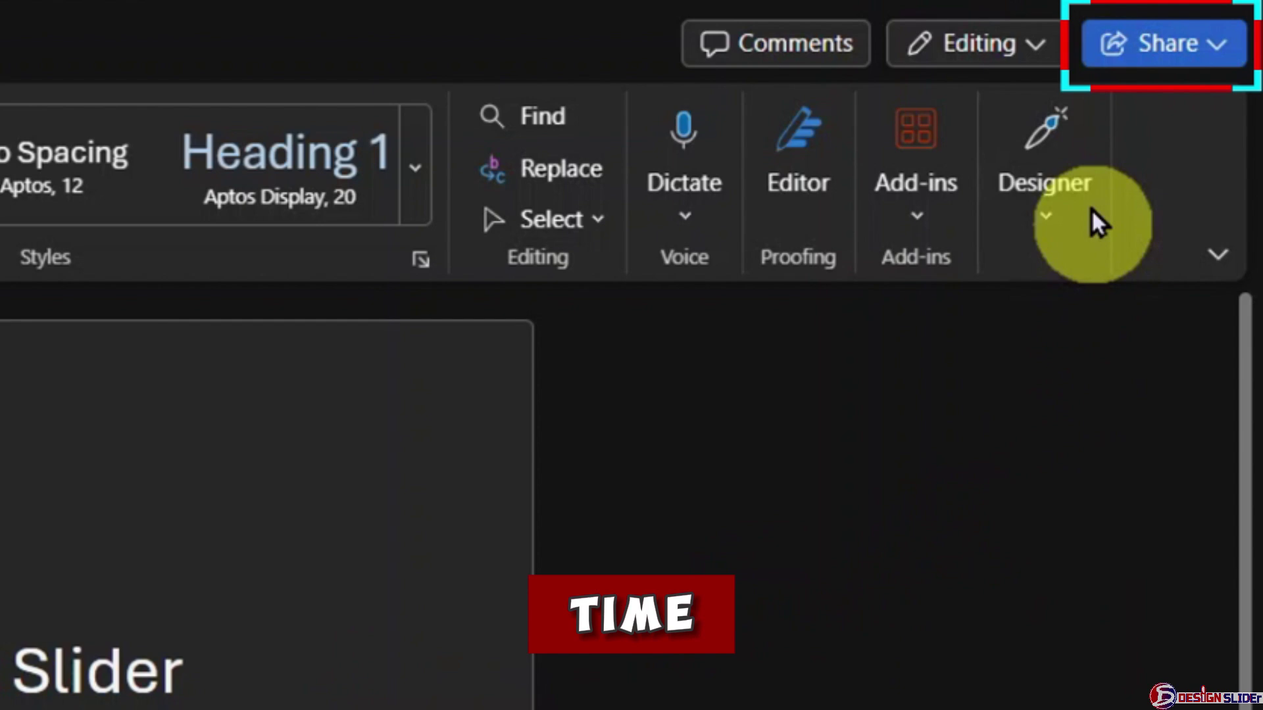
pyautogui.click(1108, 48)
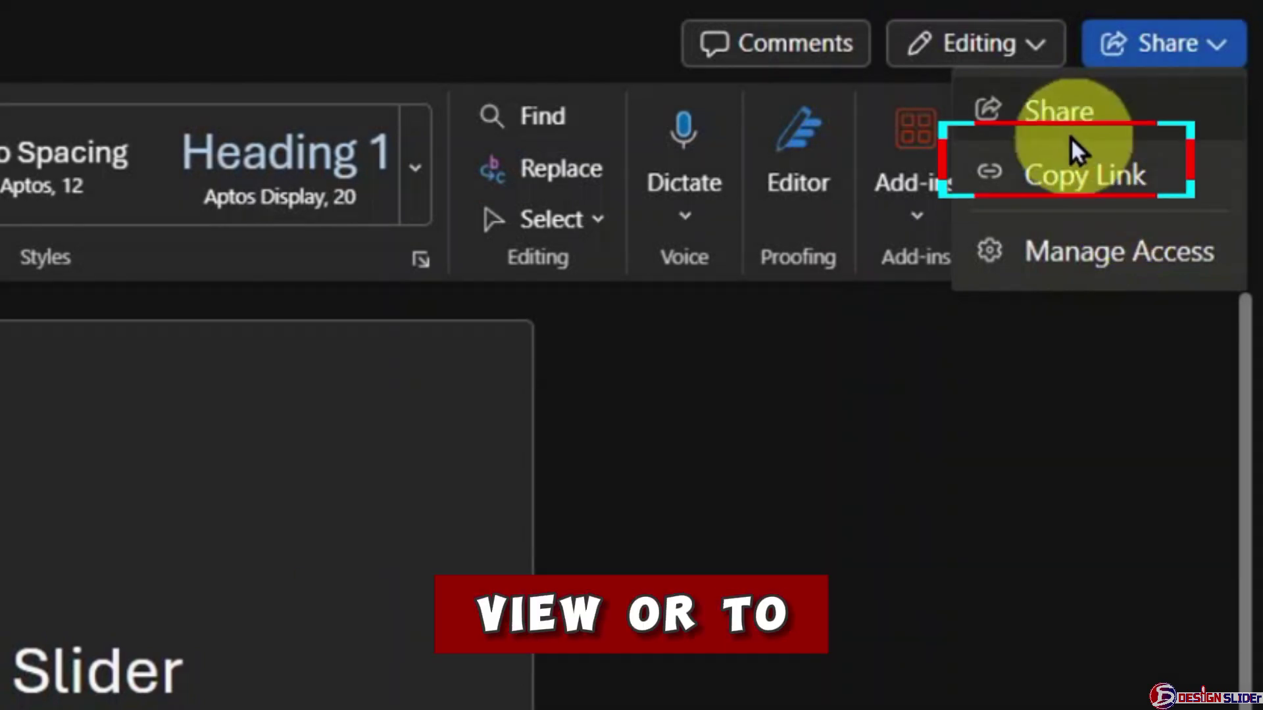
# - Change the anyone-with-the-link permission from Can edit to Can view, then copy the link
pyautogui.click(1075, 121)
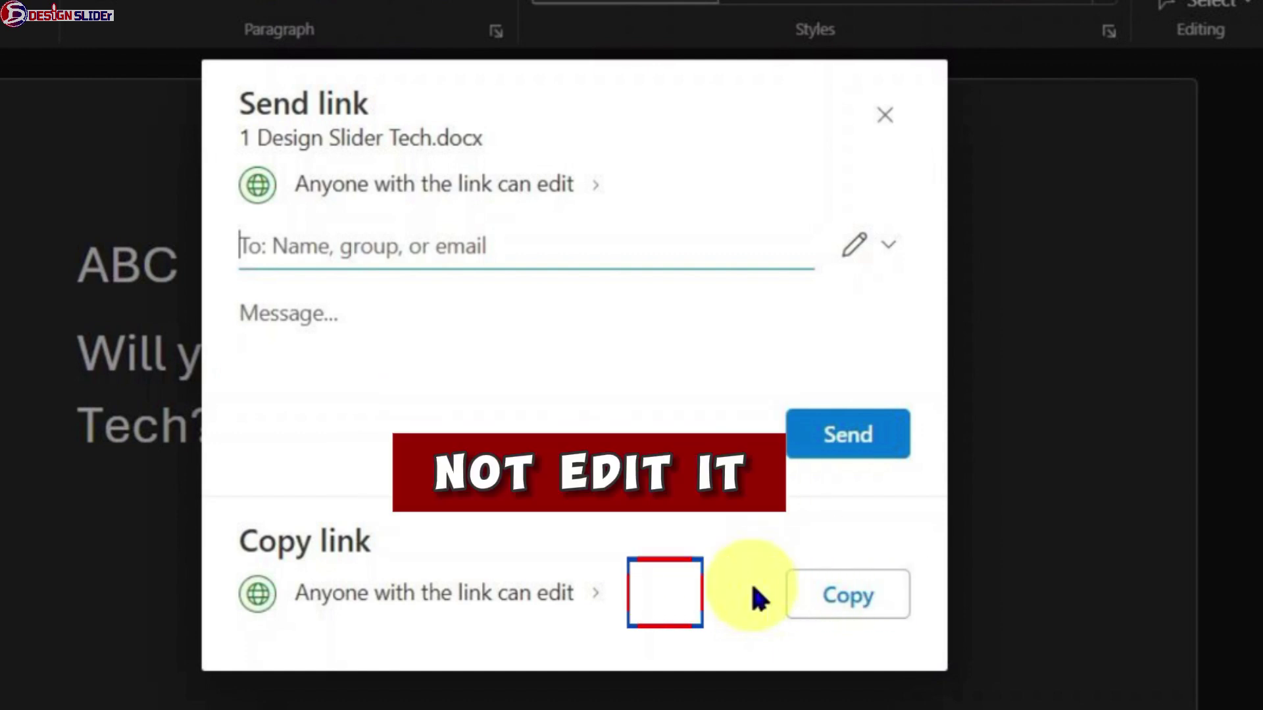
pyautogui.click(598, 599)
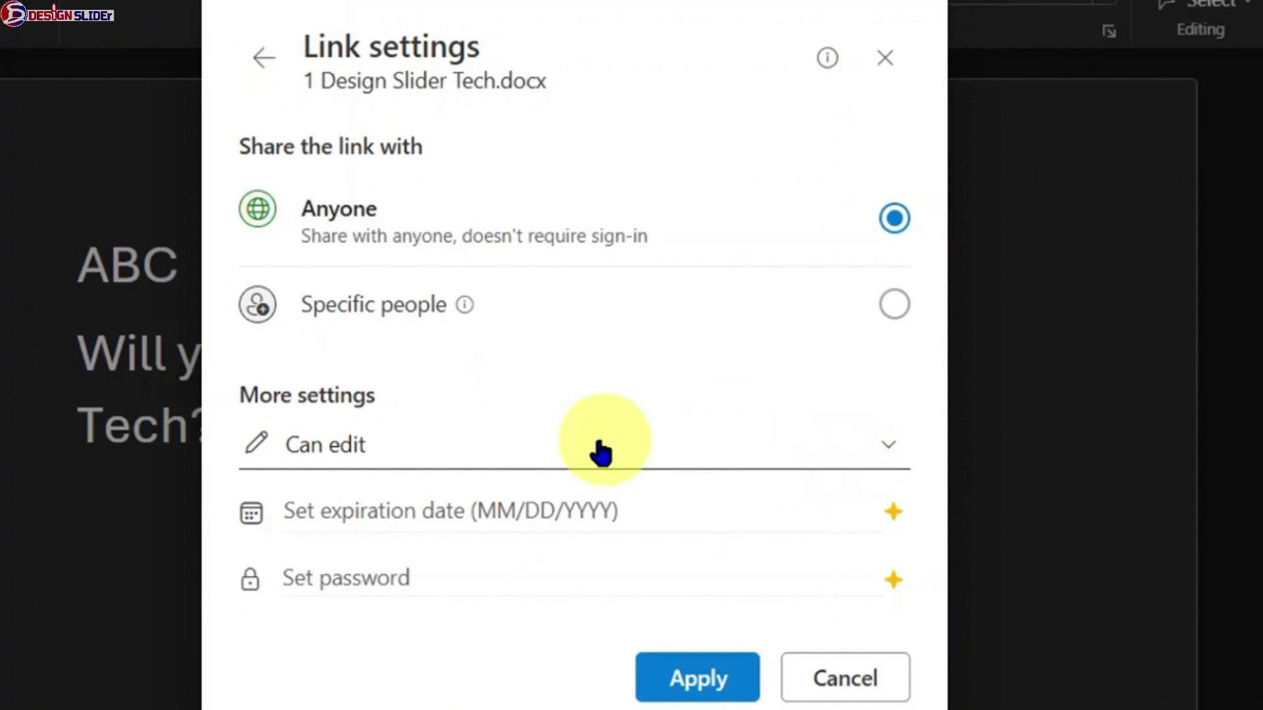
pyautogui.click(888, 449)
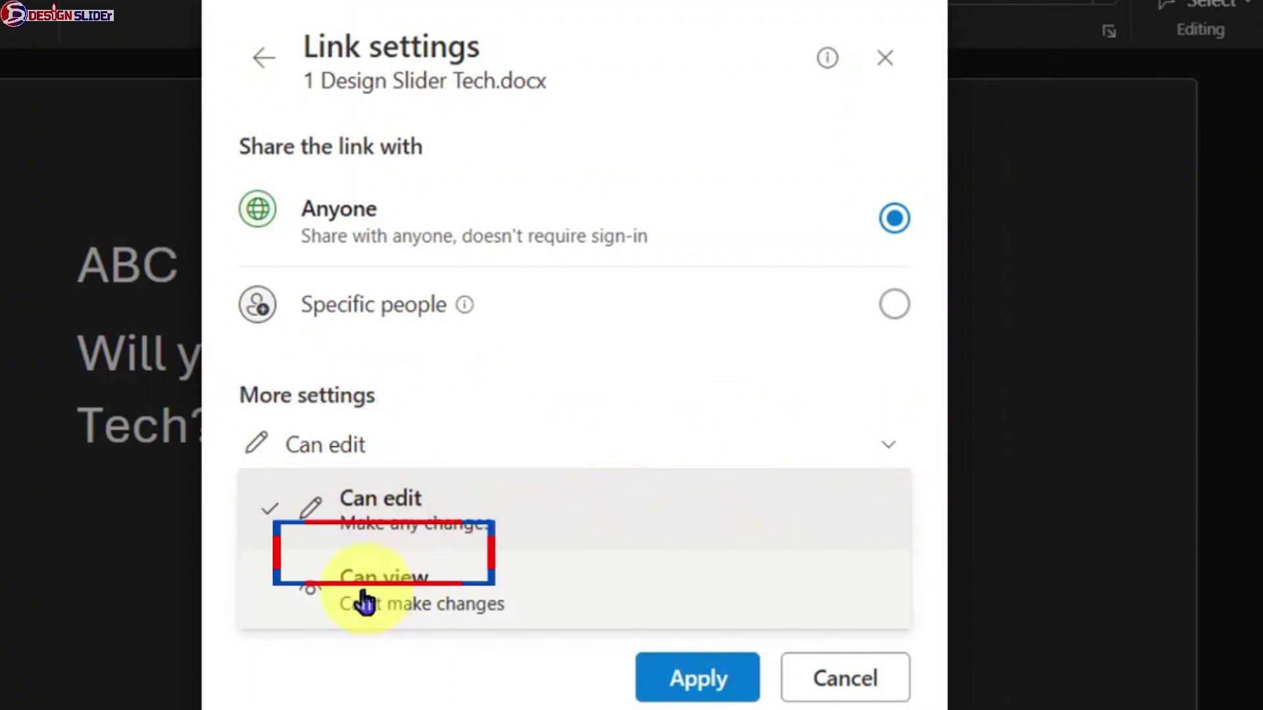
pyautogui.click(514, 594)
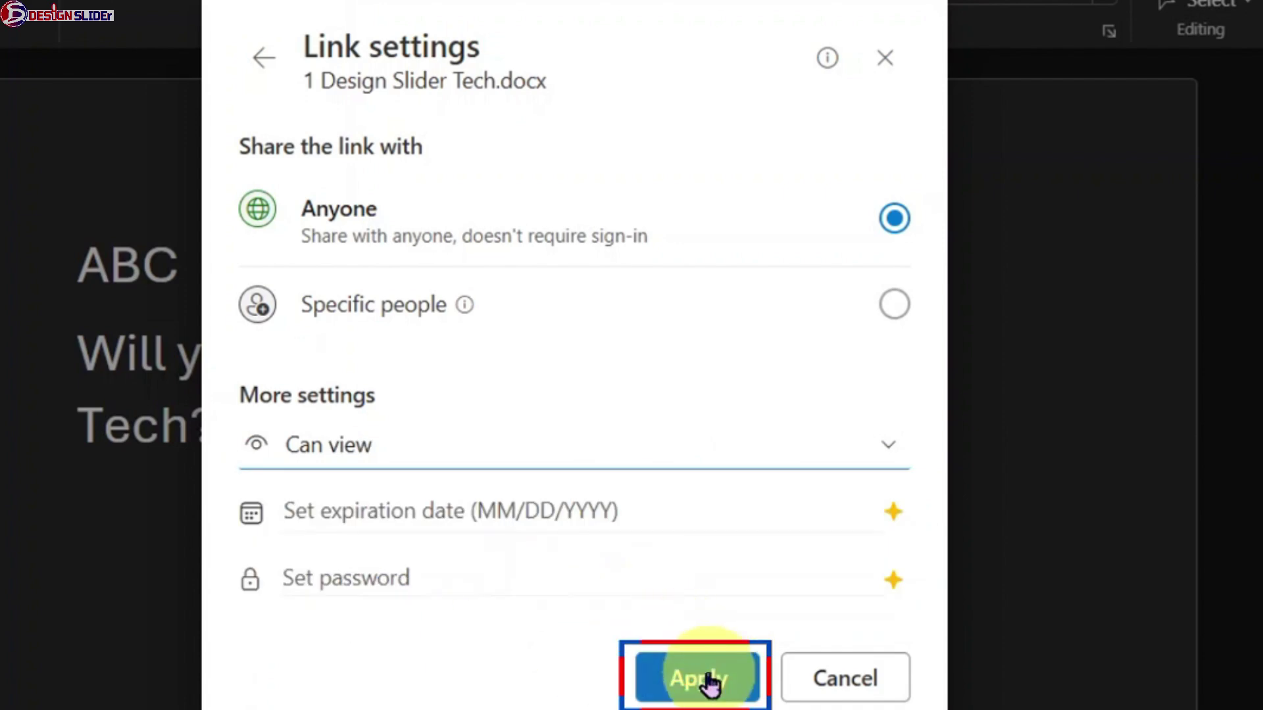
pyautogui.click(708, 677)
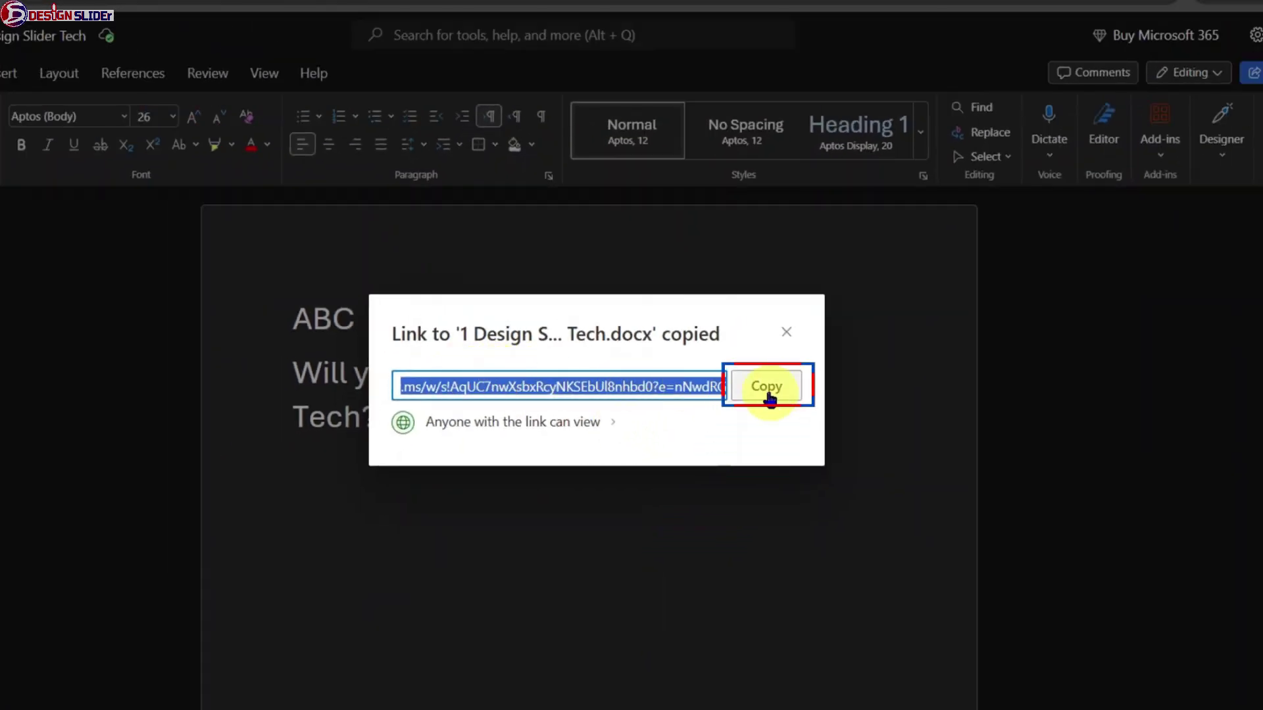
pyautogui.click(768, 394)
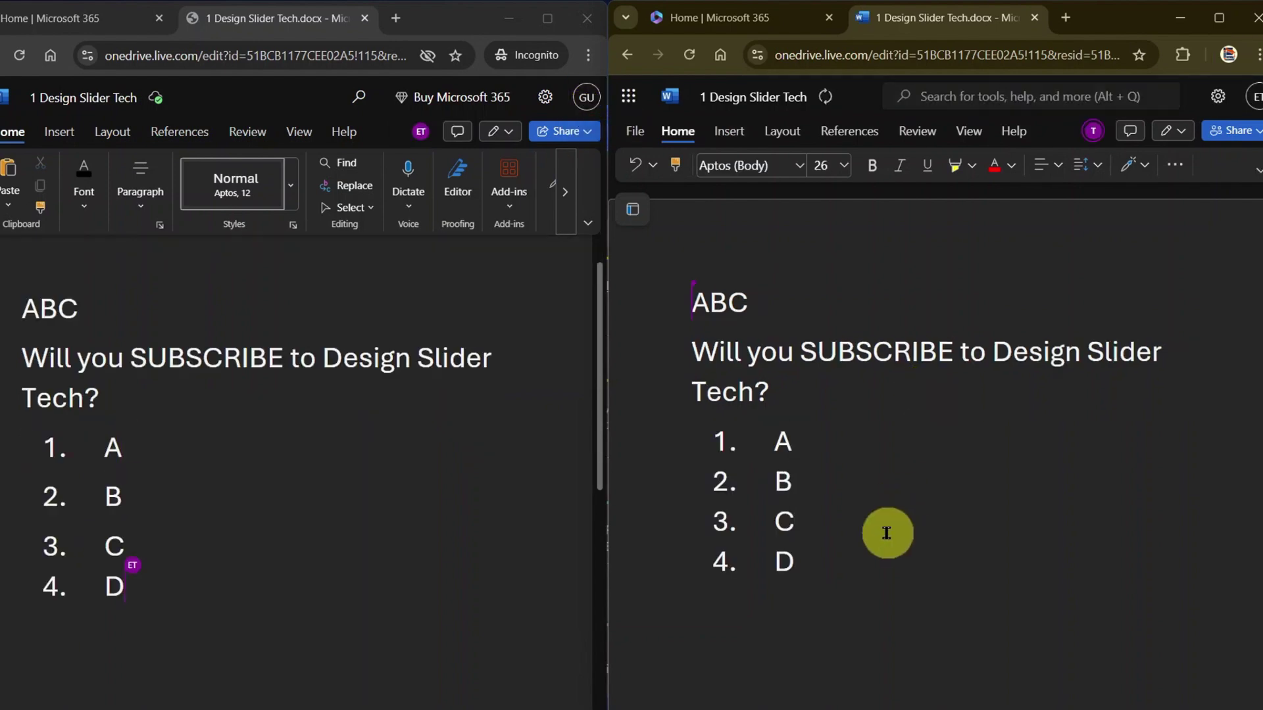
# - Add list items 'Thanks for watching' in the right window and 'See you in my next video!' in the left
pyautogui.press('Return')
pyautogui.write('Than')
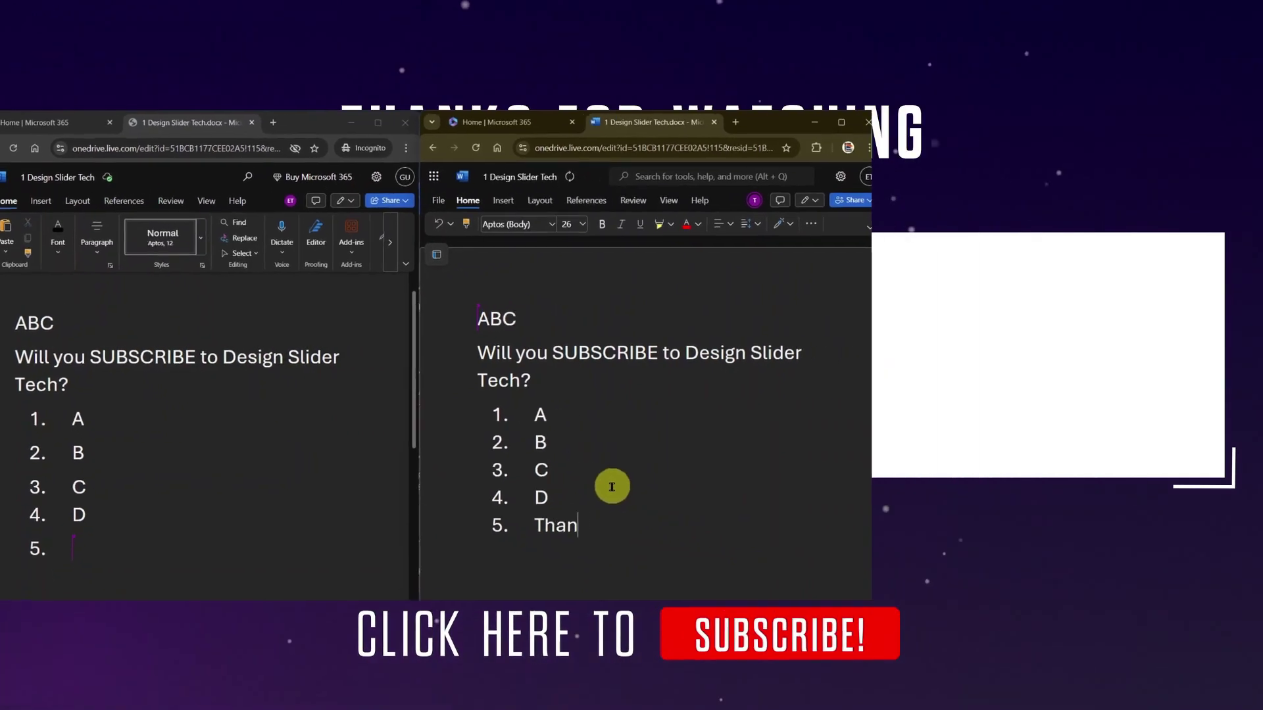
pyautogui.write('ks for watchoing')
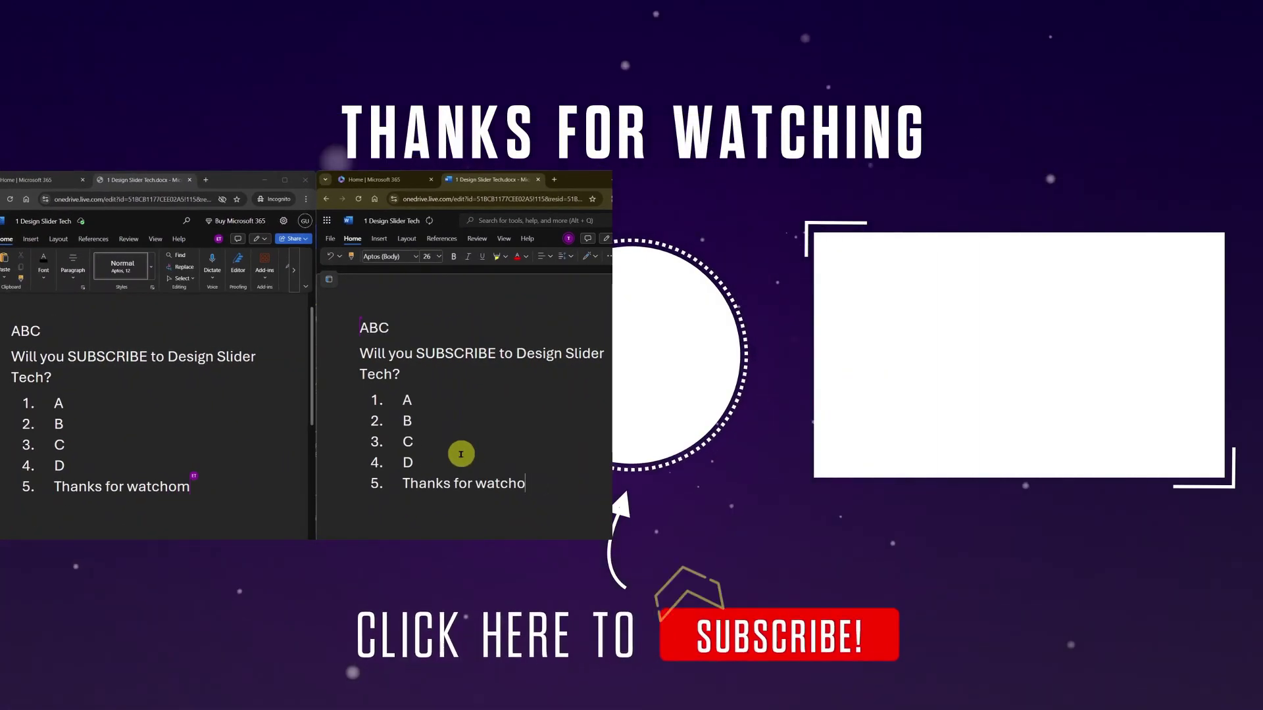
pyautogui.press('BackSpace')
pyautogui.write('ing')
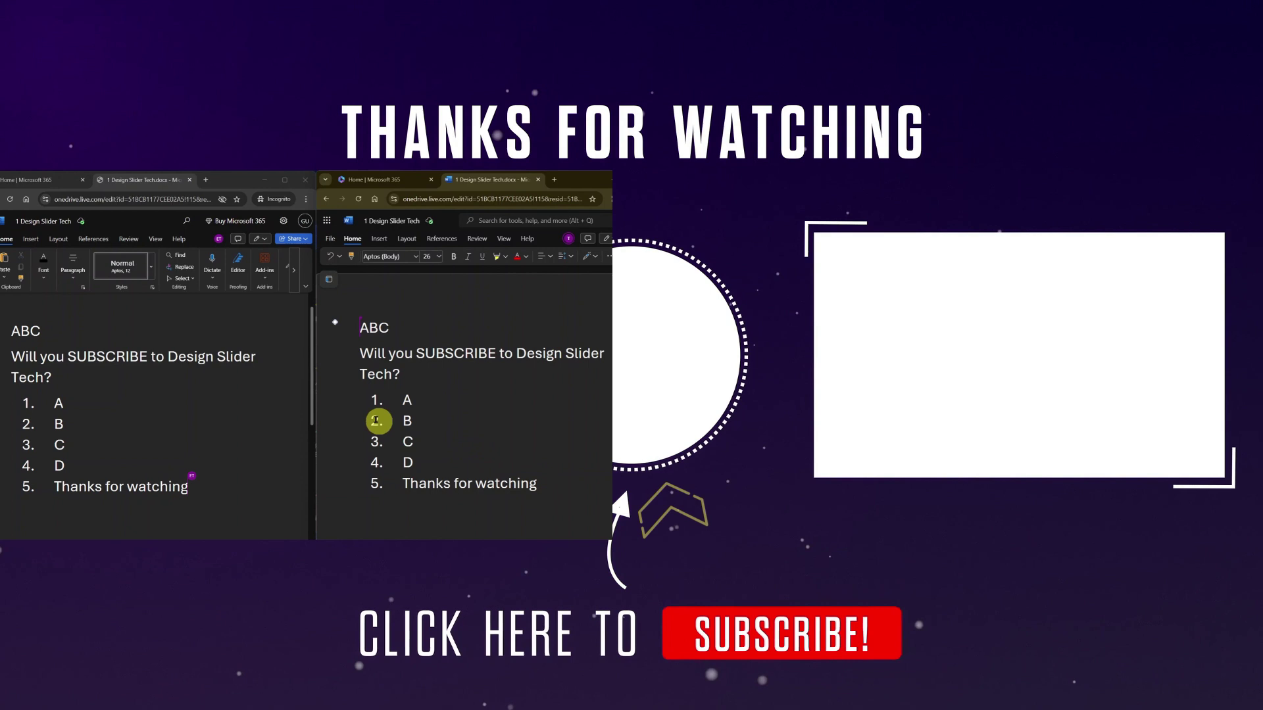
pyautogui.click(210, 480)
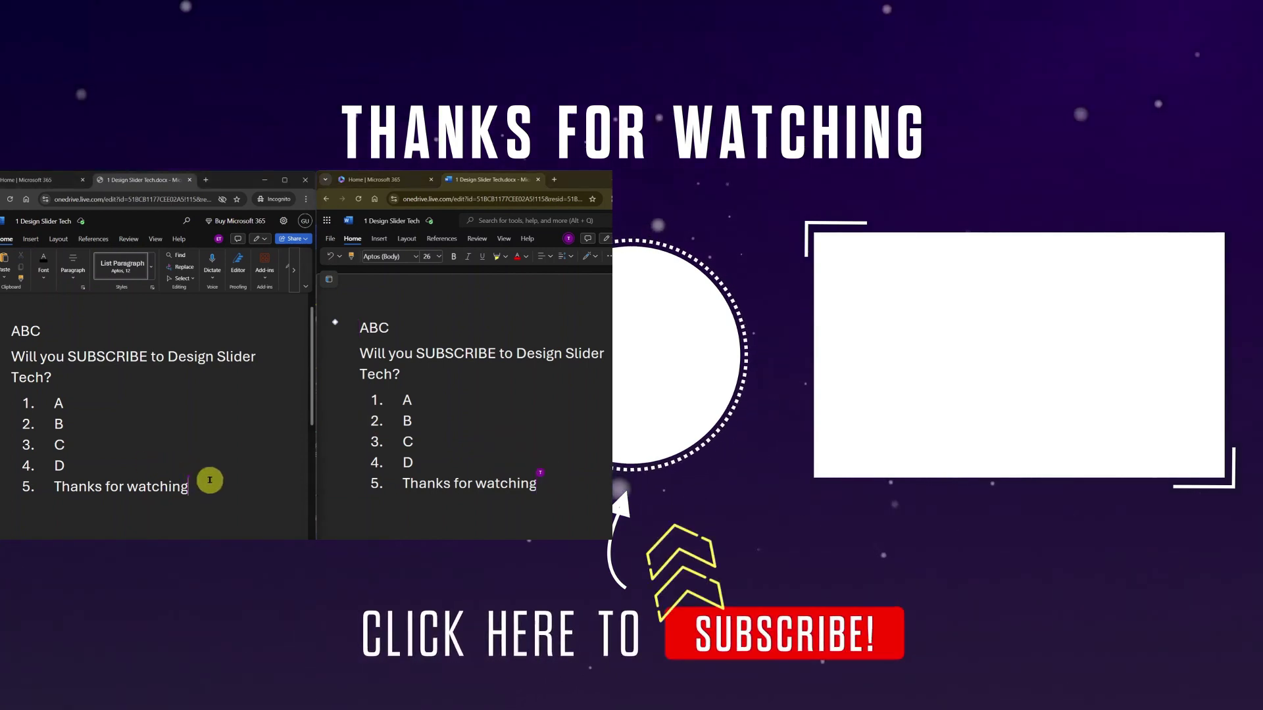
pyautogui.press('Return')
pyautogui.write('See you in my next video!')
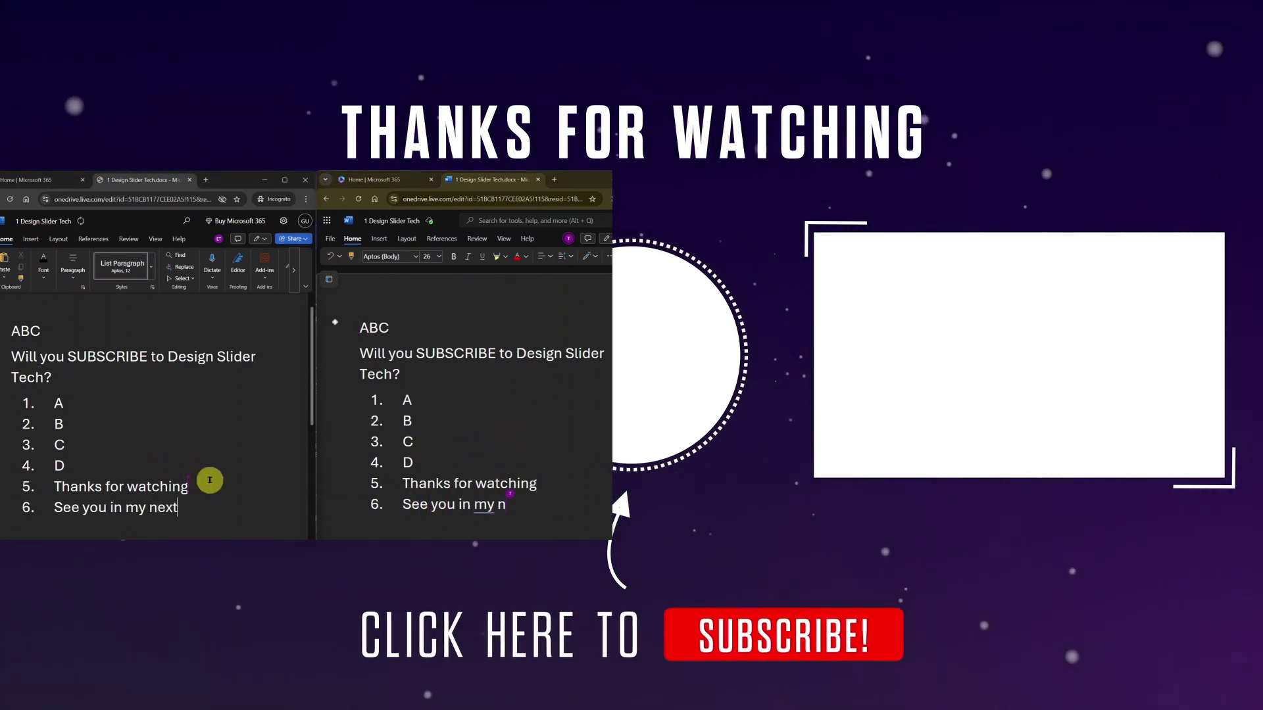